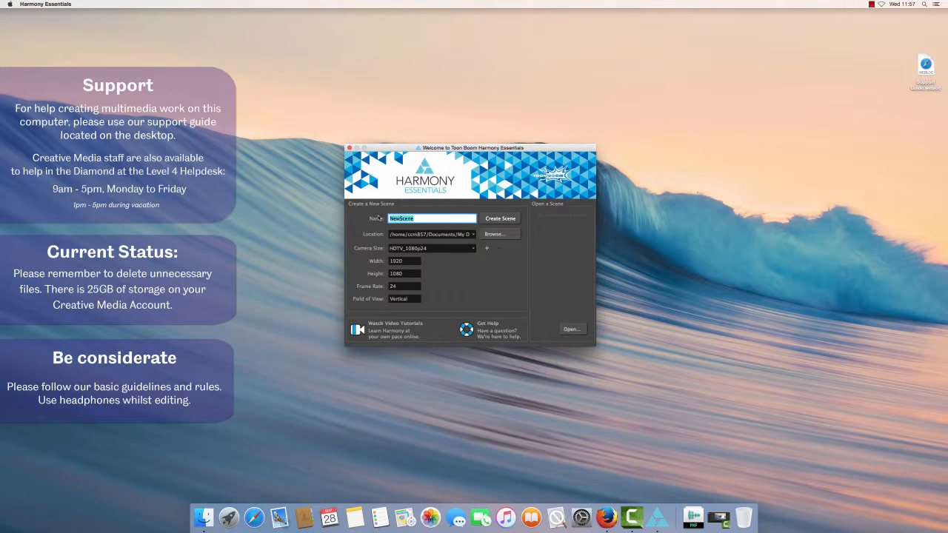
Create a new scene named My_demo_scene in the Demo Project location with the HDTV_1080p24 camera size
{"action": "type", "text": "My_demo_sce"}
{"action": "left_click", "coordinate": [455, 235]}
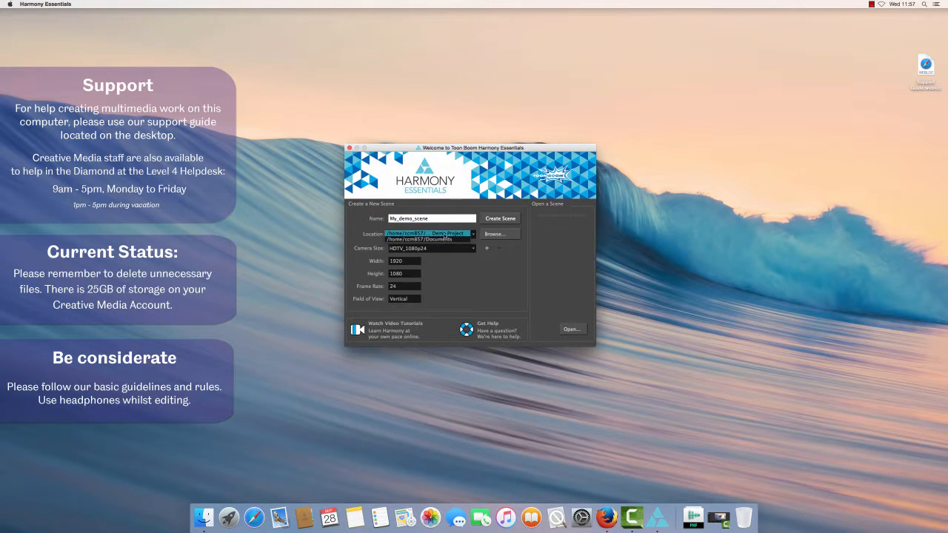
{"action": "left_click", "coordinate": [444, 234]}
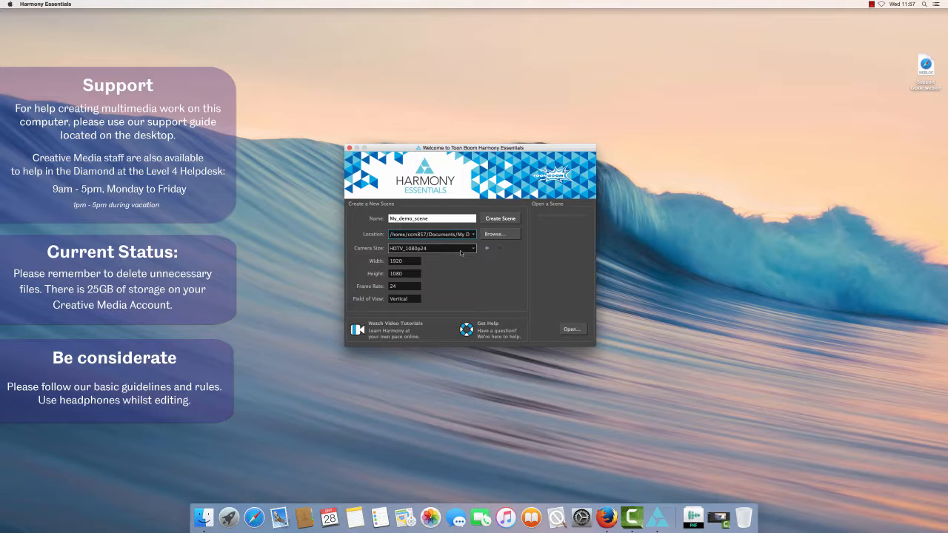
{"action": "left_click", "coordinate": [472, 249]}
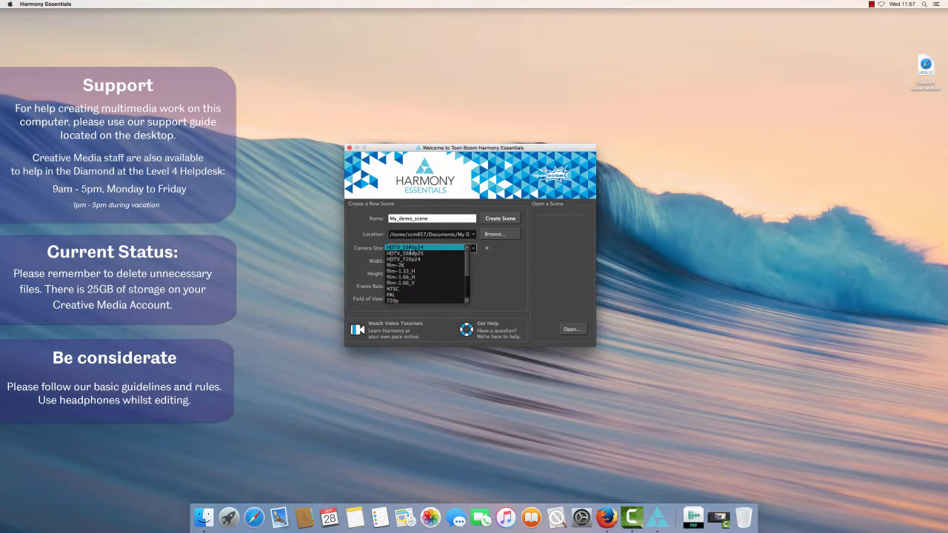
{"action": "left_click", "coordinate": [413, 248]}
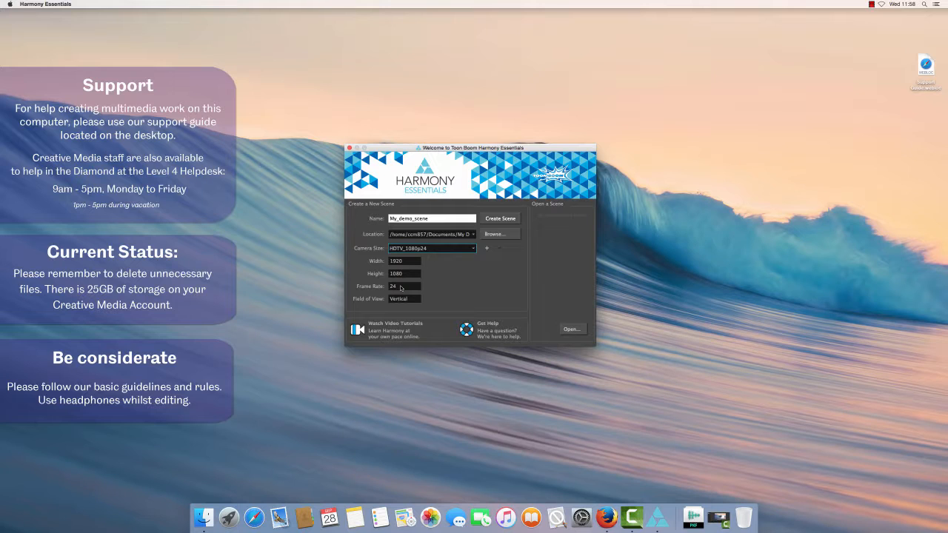
{"action": "left_click", "coordinate": [503, 219]}
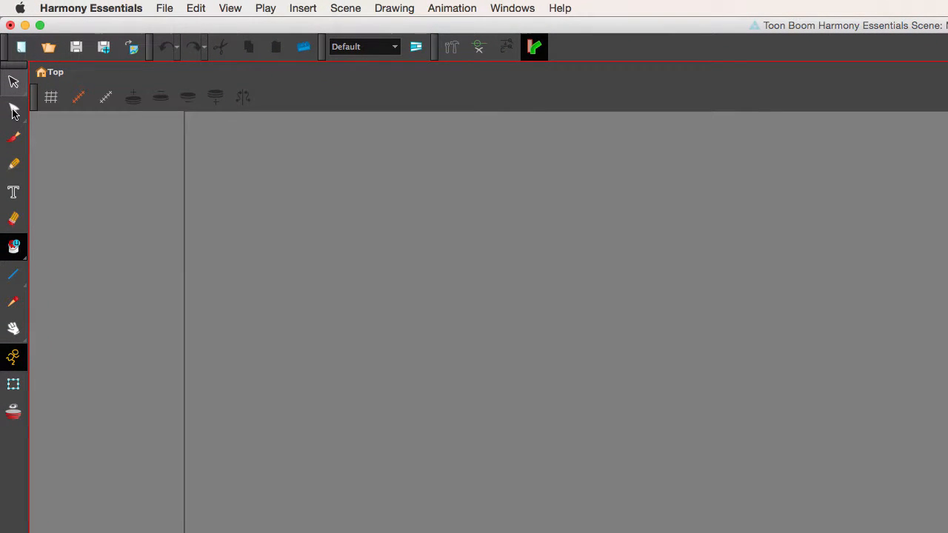
Switch through the two selection tools and activate the Brush tool
{"action": "left_click", "coordinate": [14, 81]}
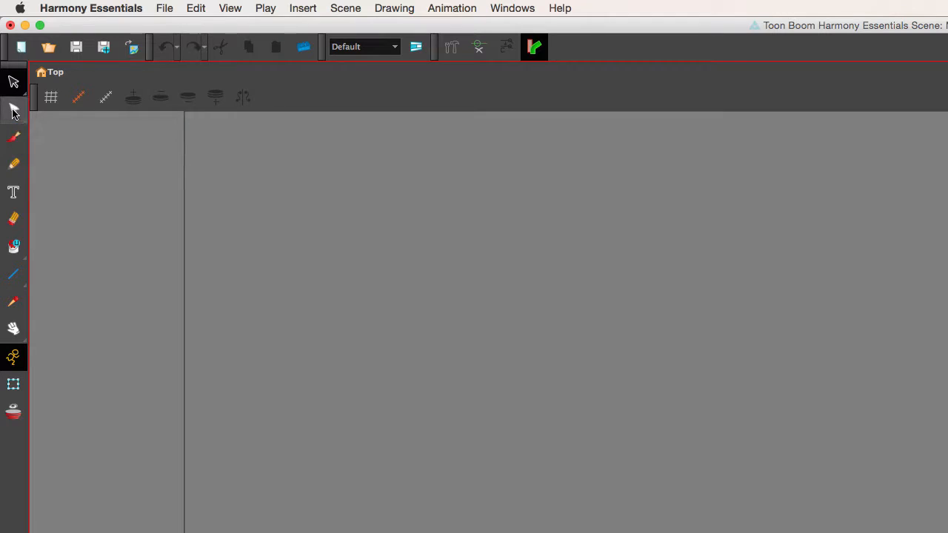
{"action": "left_click", "coordinate": [14, 110]}
{"action": "left_click", "coordinate": [15, 138]}
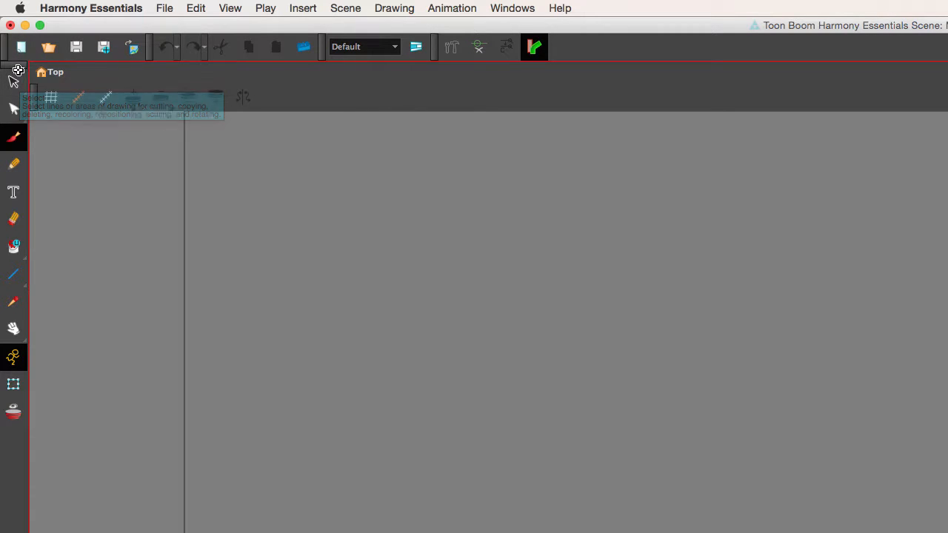
{"action": "left_click_drag", "start_coordinate": [14, 66], "coordinate": [14, 89]}
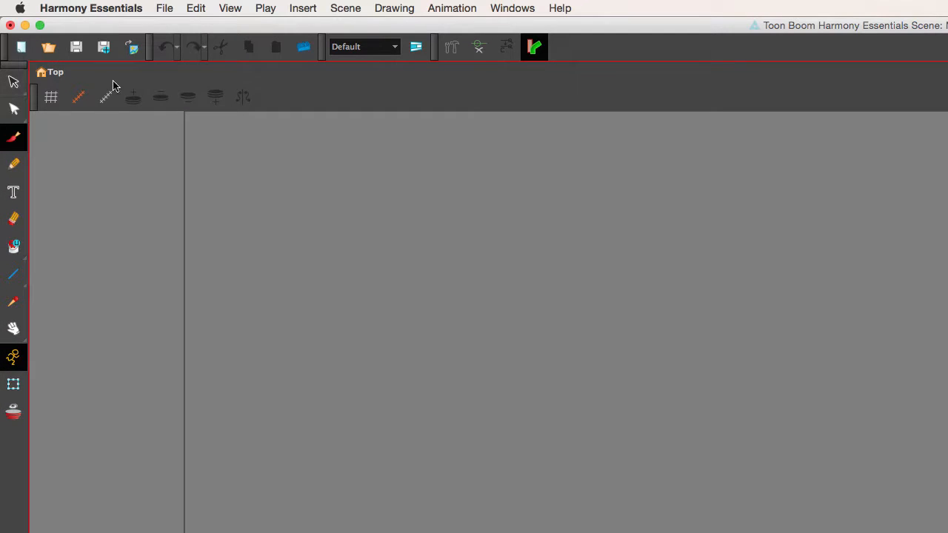
Hide the Edit toolbar, show it again, and check the list of available toolbars
{"action": "right_click", "coordinate": [592, 52]}
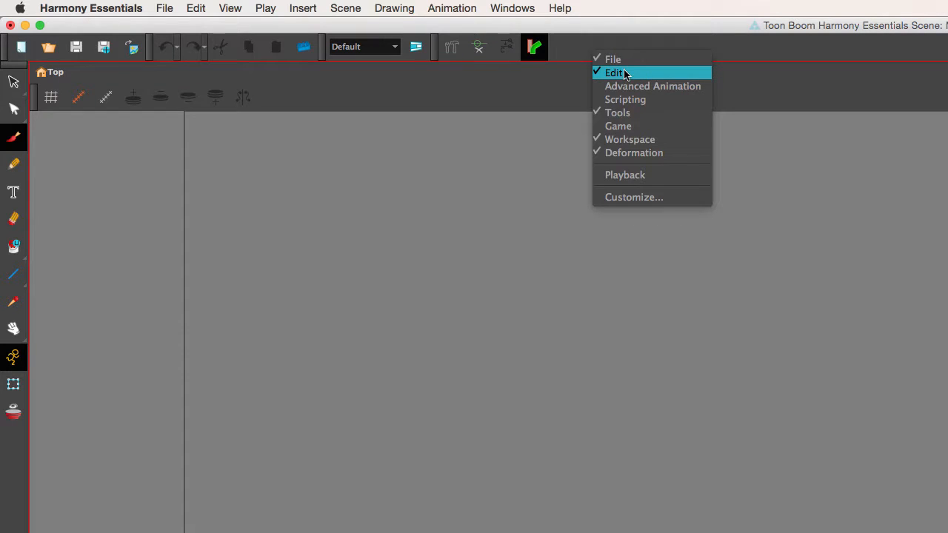
{"action": "left_click", "coordinate": [625, 73]}
{"action": "right_click", "coordinate": [597, 48]}
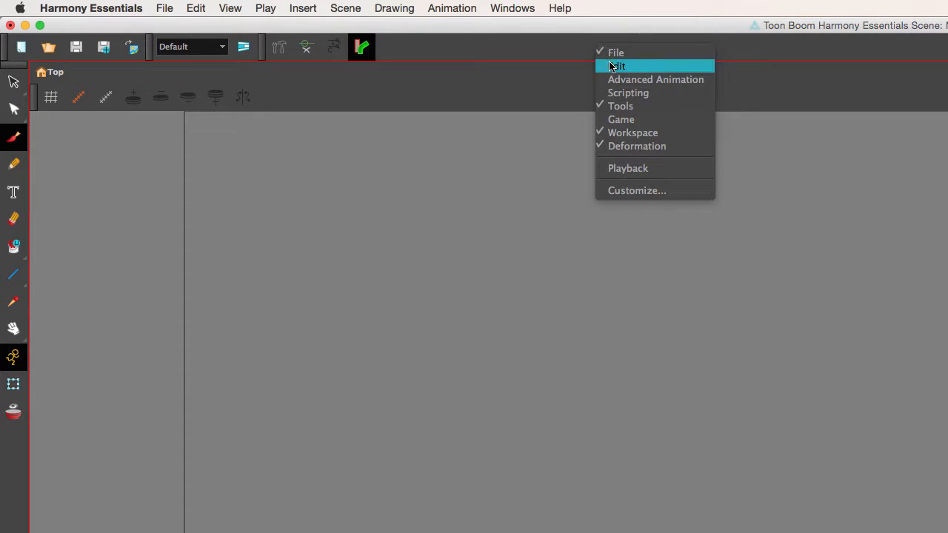
{"action": "left_click", "coordinate": [611, 67]}
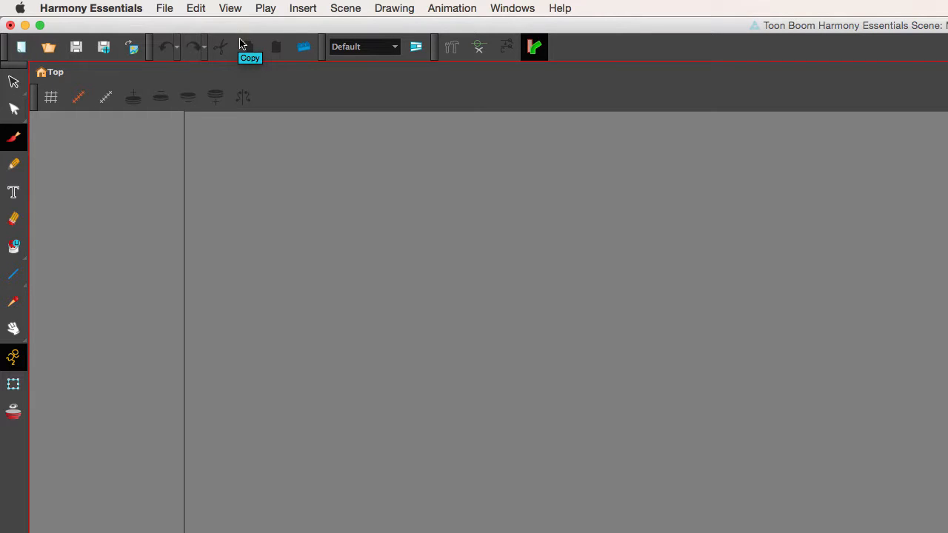
{"action": "right_click", "coordinate": [605, 51]}
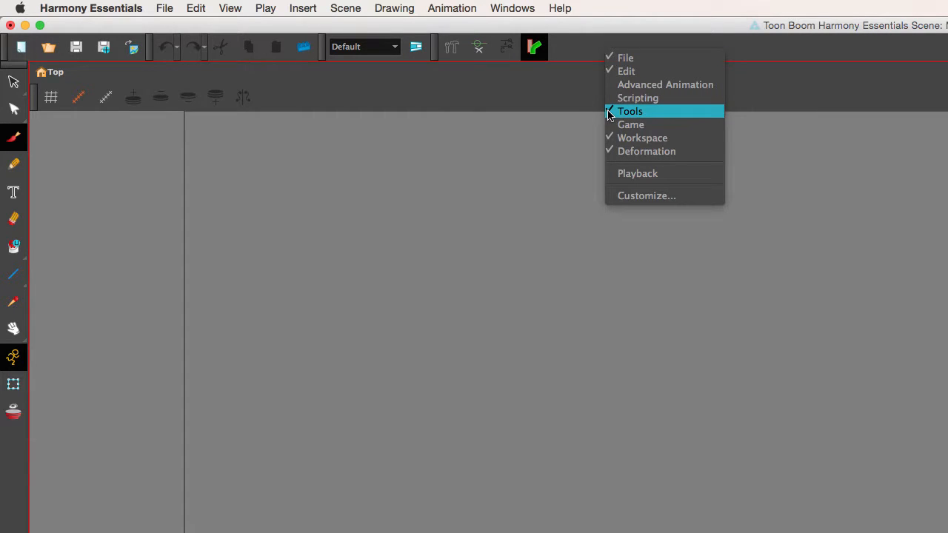
{"action": "left_click", "coordinate": [584, 50]}
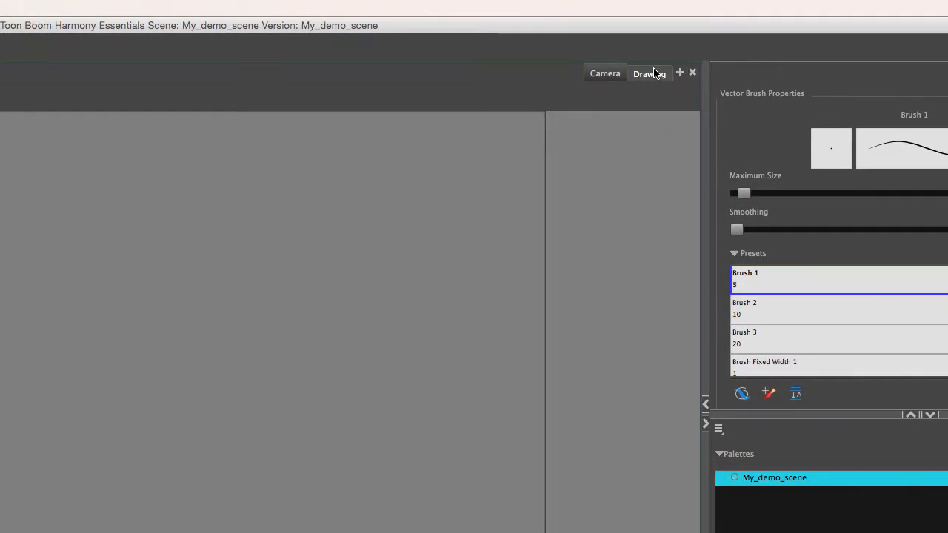
Look at the Drawing view and the Library, returning to the Camera view and Tool Properties
{"action": "left_click", "coordinate": [707, 34]}
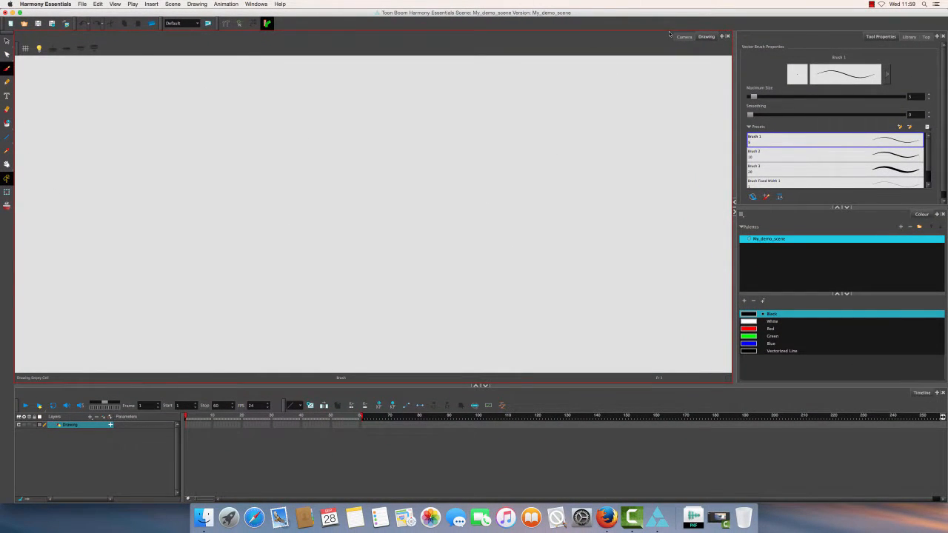
{"action": "left_click", "coordinate": [683, 36]}
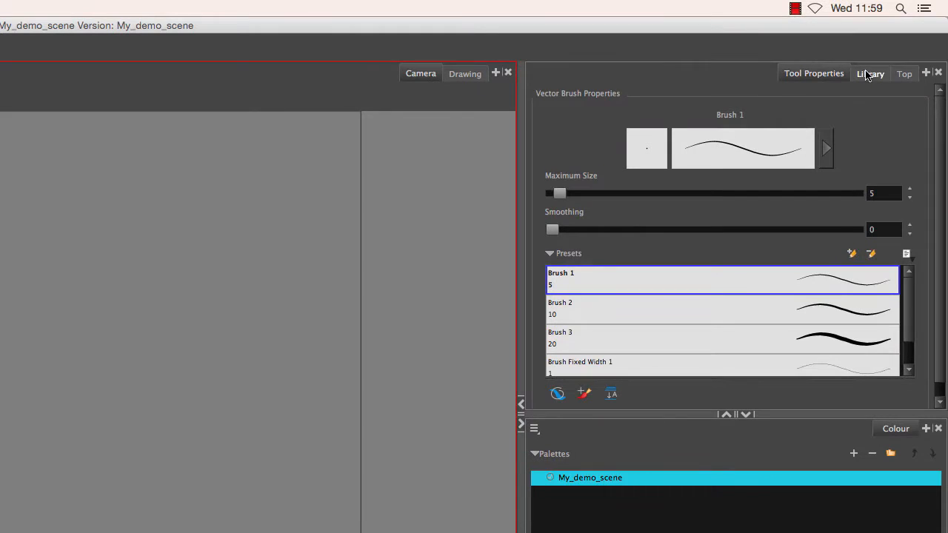
{"action": "left_click", "coordinate": [873, 74]}
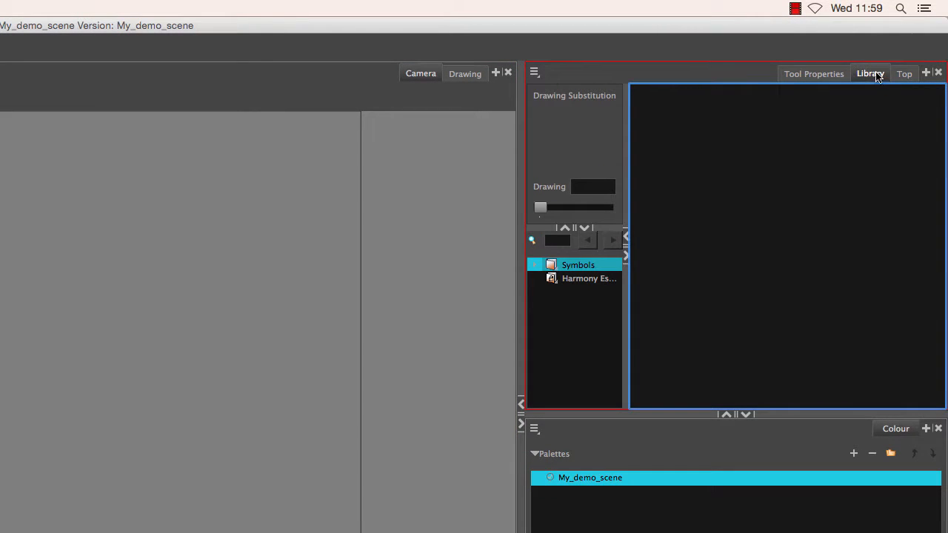
{"action": "left_click", "coordinate": [832, 74]}
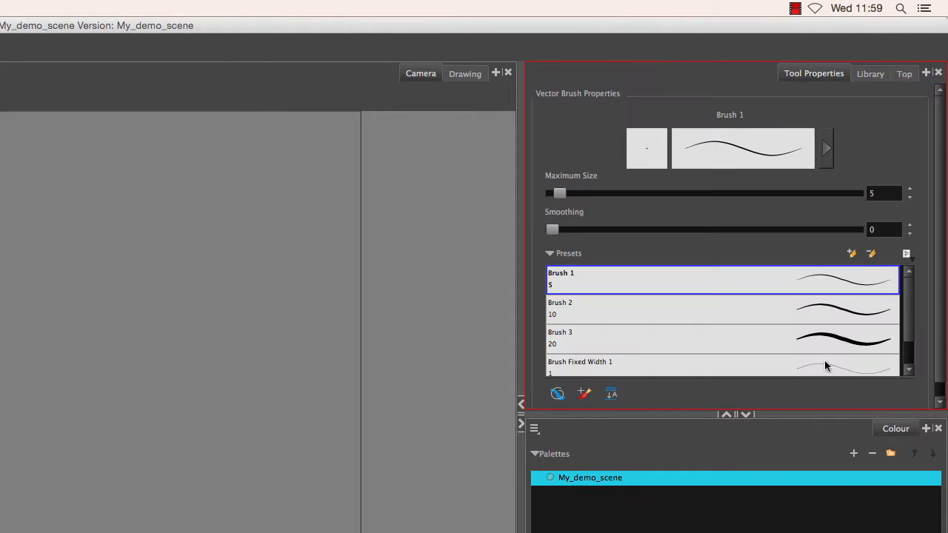
Move the Colour view above Tool Properties and return it to its place below
{"action": "left_click", "coordinate": [902, 433]}
{"action": "left_click_drag", "start_coordinate": [899, 433], "coordinate": [756, 74]}
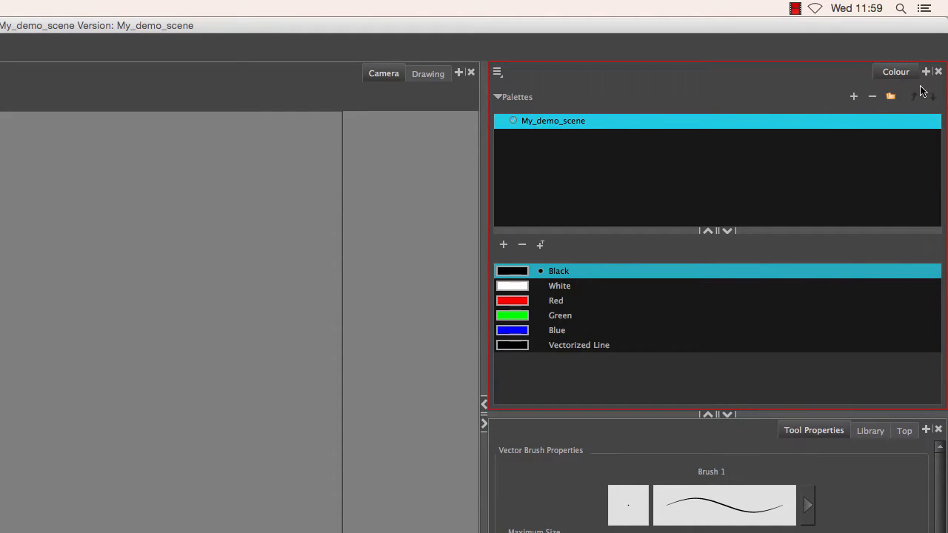
{"action": "left_click_drag", "start_coordinate": [897, 71], "coordinate": [754, 433]}
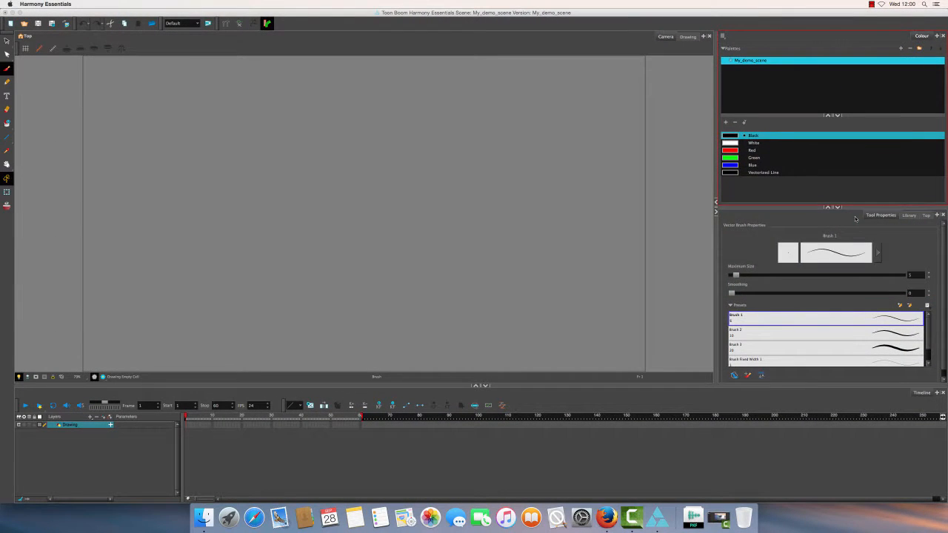
{"action": "left_click_drag", "start_coordinate": [923, 35], "coordinate": [841, 382]}
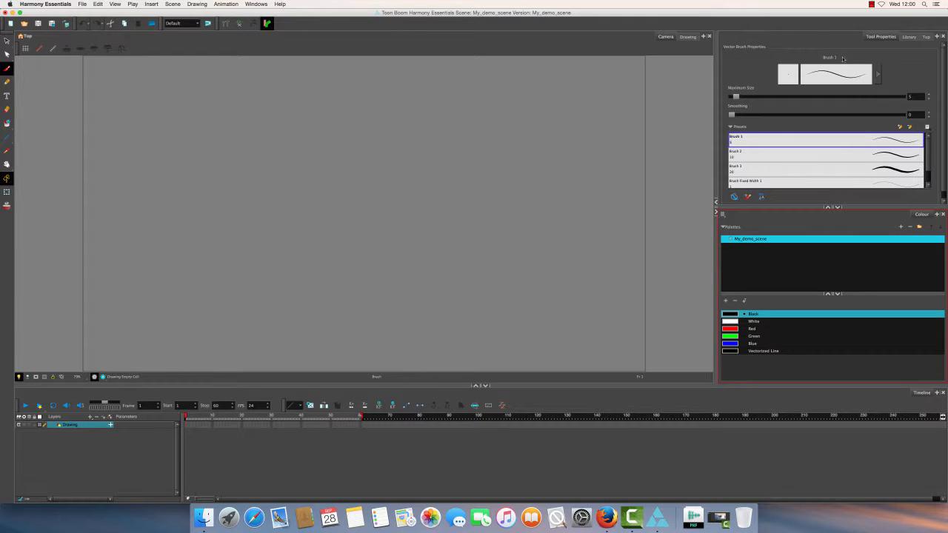
Add an Xsheet view beside Tool Properties, close it, and bring Tool Properties back to the front
{"action": "left_click", "coordinate": [937, 37]}
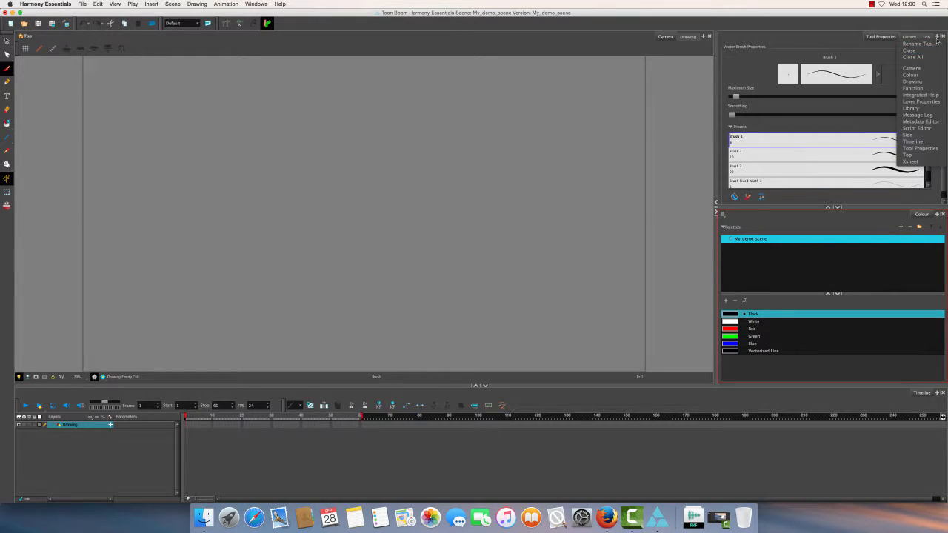
{"action": "left_click", "coordinate": [914, 161]}
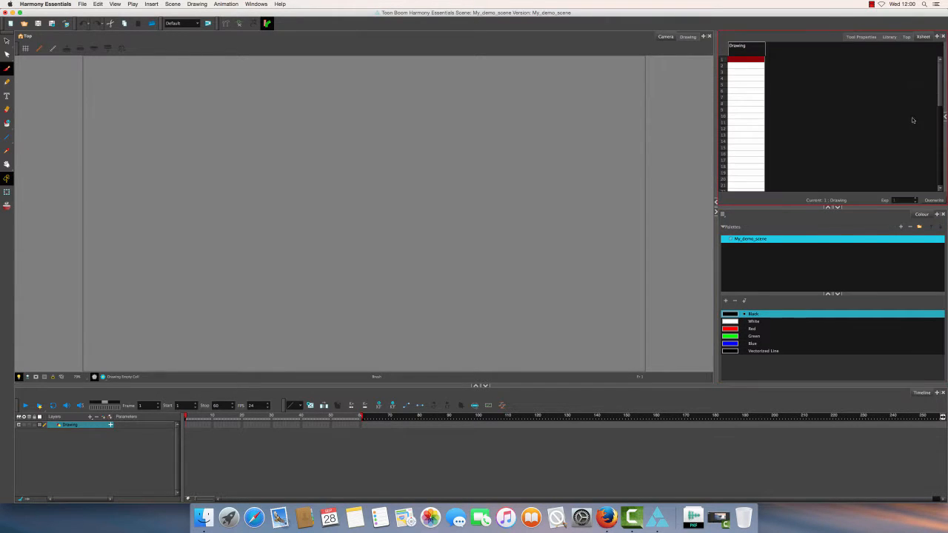
{"action": "left_click", "coordinate": [942, 36]}
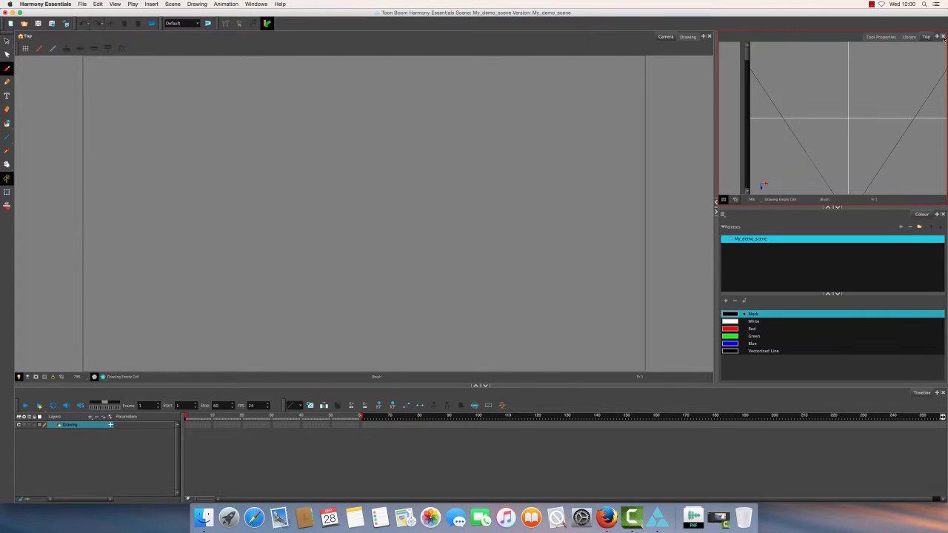
{"action": "left_click", "coordinate": [881, 36]}
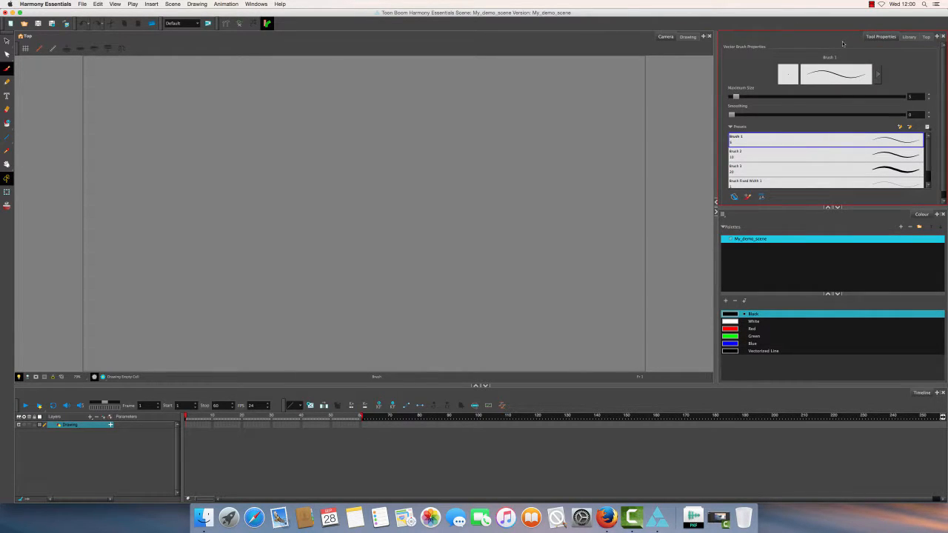
{"action": "left_click", "coordinate": [937, 37]}
{"action": "left_click", "coordinate": [936, 36]}
{"action": "left_click", "coordinate": [703, 36]}
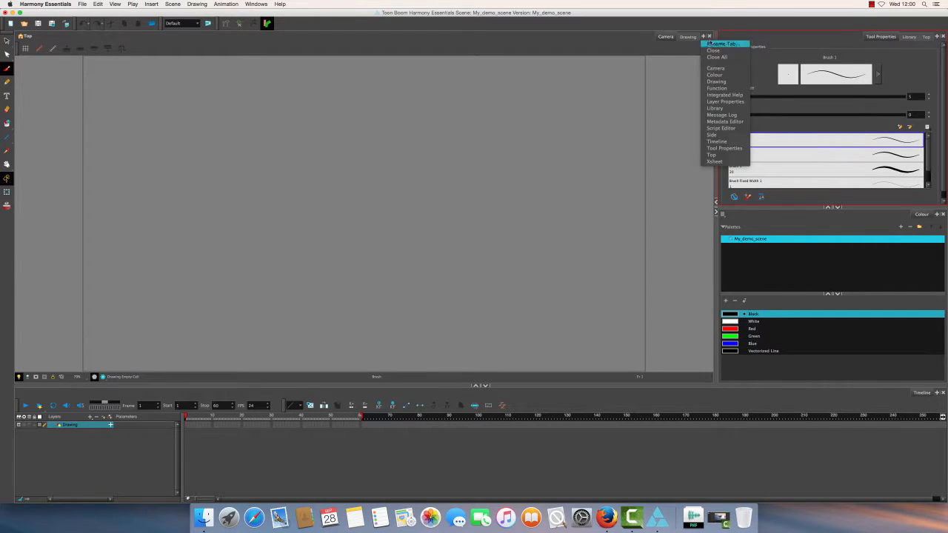
{"action": "left_click", "coordinate": [709, 37]}
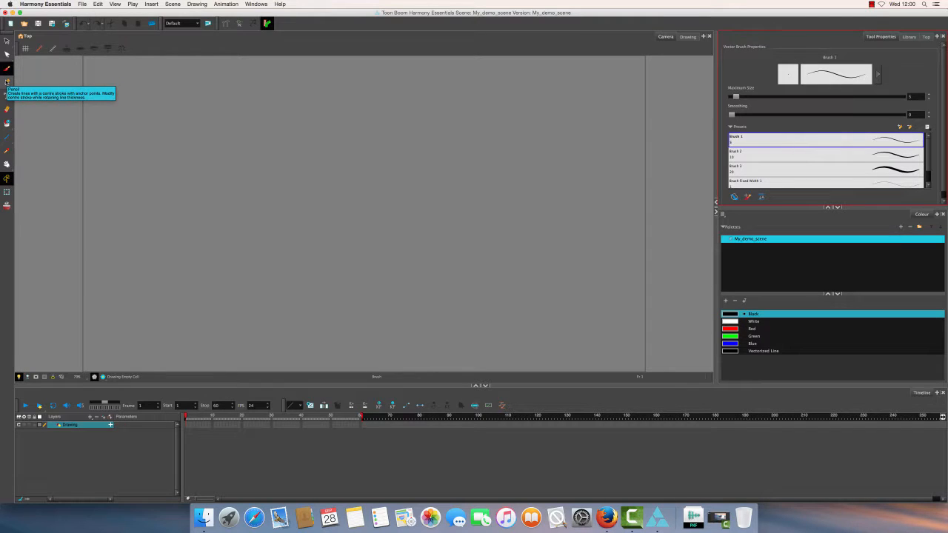
Brush a thin vertical black line at size 5 and a thicker one beside it at maximum size 45
{"action": "left_click", "coordinate": [7, 70]}
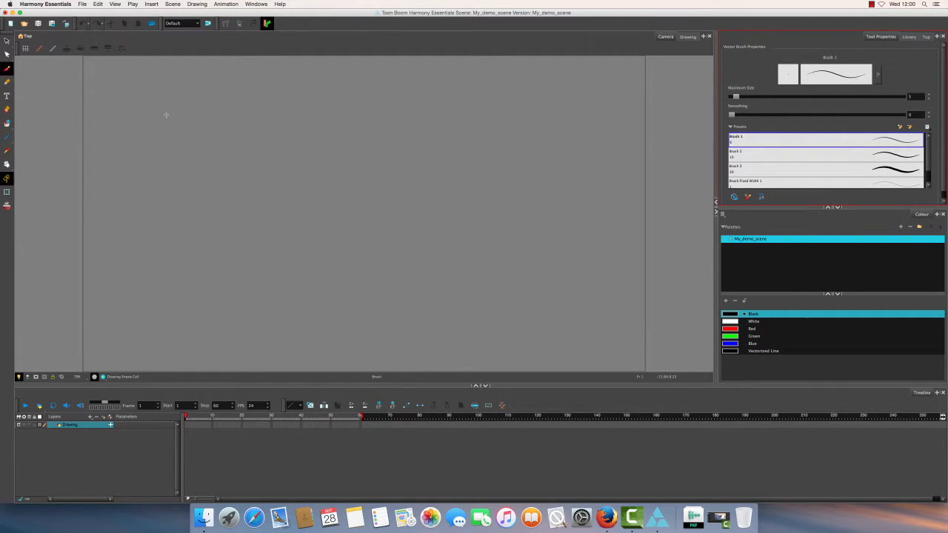
{"action": "left_click_drag", "start_coordinate": [166, 114], "coordinate": [177, 248]}
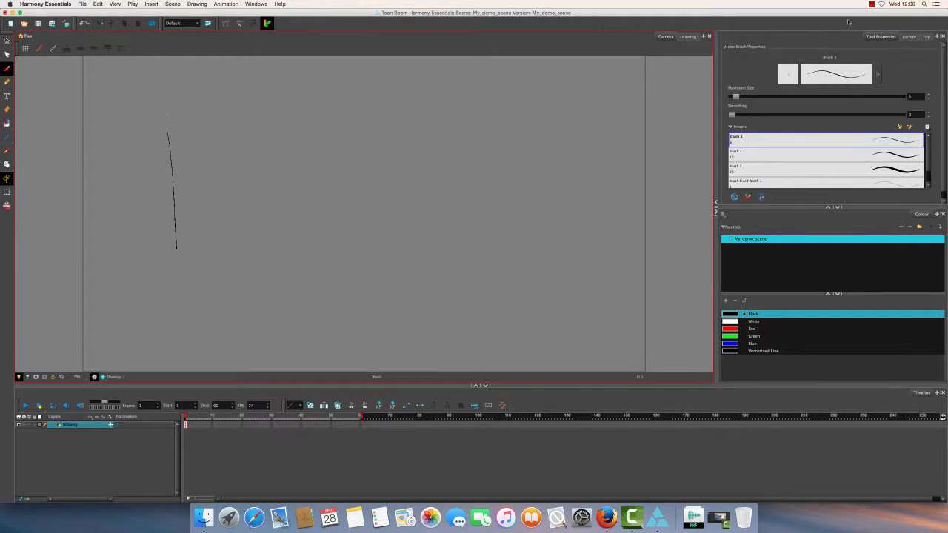
{"action": "left_click_drag", "start_coordinate": [737, 97], "coordinate": [770, 97]}
{"action": "left_click_drag", "start_coordinate": [217, 115], "coordinate": [224, 252]}
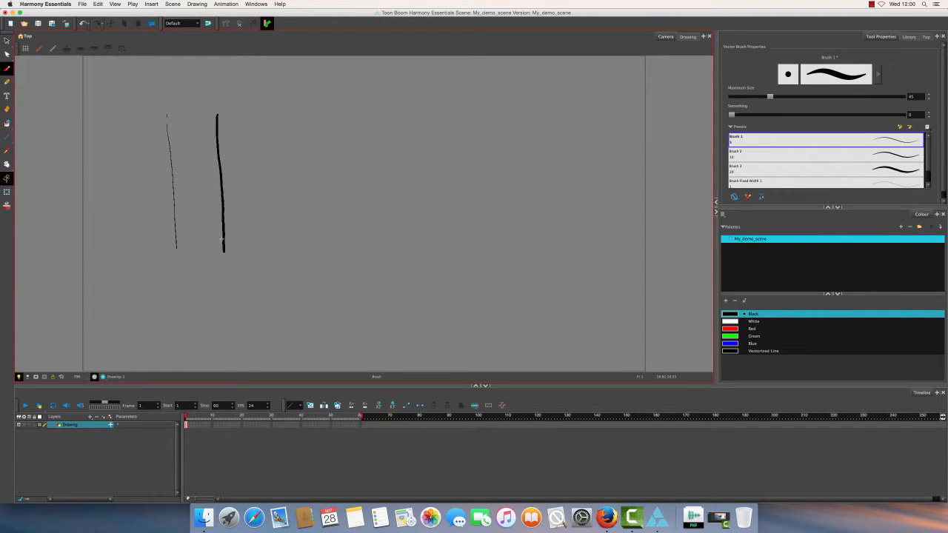
Brush three circles in a row beside the lines, raising the smoothing each time, to 83.4 for the second and 100 for the third
{"action": "left_click", "coordinate": [733, 115]}
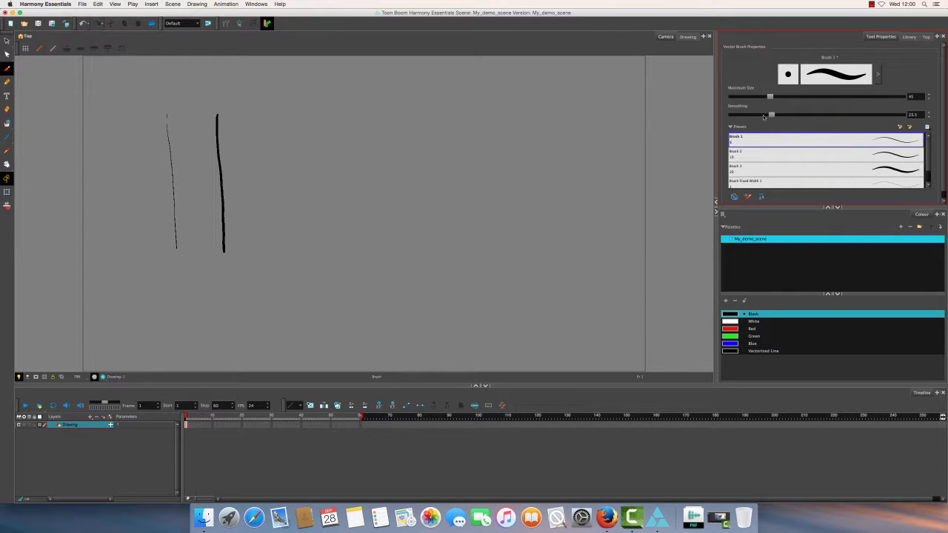
{"action": "mouse_move", "coordinate": [293, 137]}
{"action": "left_mouse_down"}
{"action": "mouse_move", "coordinate": [272, 164]}
{"action": "mouse_move", "coordinate": [311, 159]}
{"action": "mouse_move", "coordinate": [286, 134]}
{"action": "left_mouse_up"}
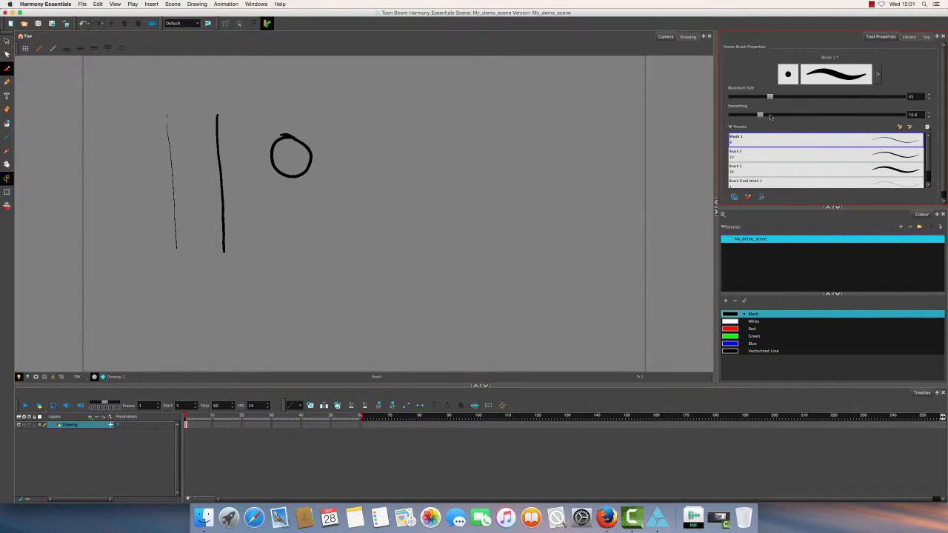
{"action": "left_click_drag", "start_coordinate": [733, 115], "coordinate": [873, 115]}
{"action": "left_click_drag", "start_coordinate": [394, 138], "coordinate": [407, 138]}
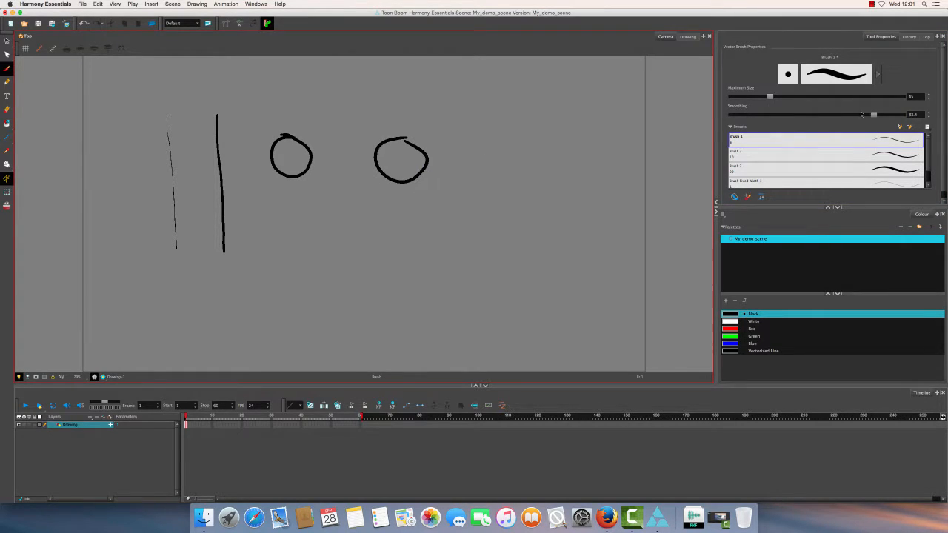
{"action": "left_click_drag", "start_coordinate": [873, 114], "coordinate": [903, 114]}
{"action": "mouse_move", "coordinate": [540, 130]}
{"action": "left_mouse_down"}
{"action": "mouse_move", "coordinate": [548, 182]}
{"action": "mouse_move", "coordinate": [546, 127]}
{"action": "left_mouse_up"}
Set the brush smoothing to 0 and draw another freehand stroke beside the third circle
{"action": "double_click", "coordinate": [913, 115]}
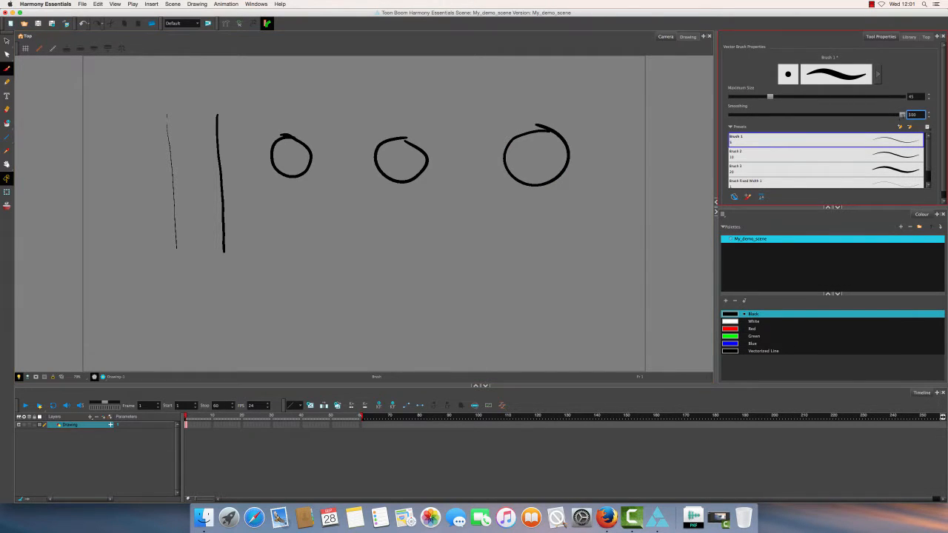
{"action": "type", "text": "0"}
{"action": "key", "text": "Return"}
{"action": "mouse_move", "coordinate": [613, 141]}
{"action": "left_mouse_down"}
{"action": "mouse_move", "coordinate": [612, 180]}
{"action": "mouse_move", "coordinate": [613, 135]}
{"action": "mouse_move", "coordinate": [622, 153]}
{"action": "mouse_move", "coordinate": [589, 181]}
{"action": "left_mouse_up"}
Examine the outlines of the first two circles up close to compare their smoothing
{"action": "key", "text": "2"}
{"action": "key", "text": "2"}
{"action": "key", "text": "2"}
{"action": "key", "text": "2"}
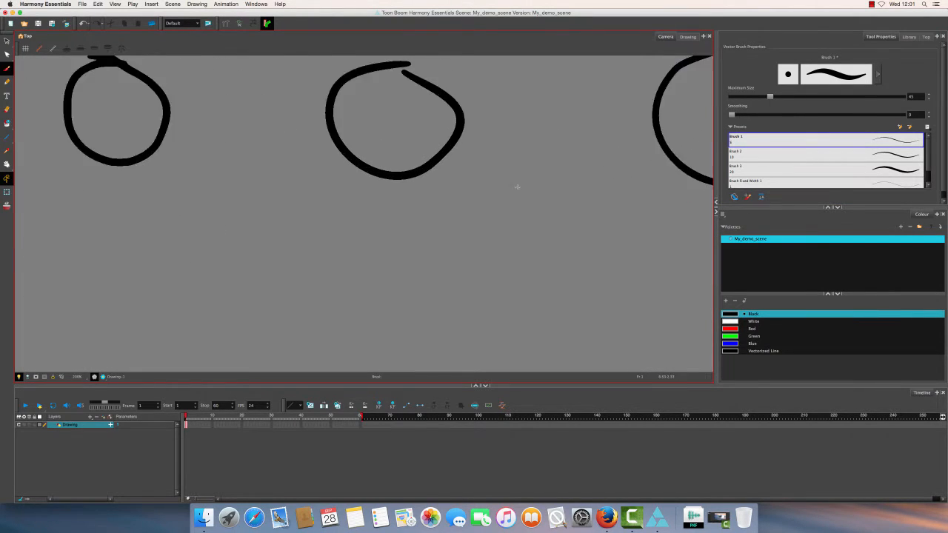
{"action": "left_click_drag", "start_coordinate": [391, 159], "coordinate": [535, 199]}
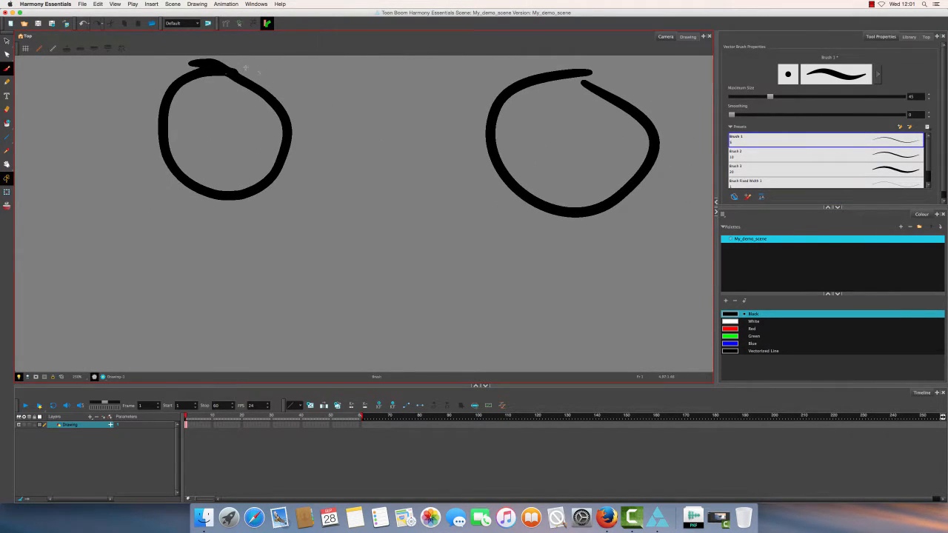
Compare the outlines of the brushed circles across the drawing, then view them all together with the lines
{"action": "left_click_drag", "start_coordinate": [552, 122], "coordinate": [505, 139]}
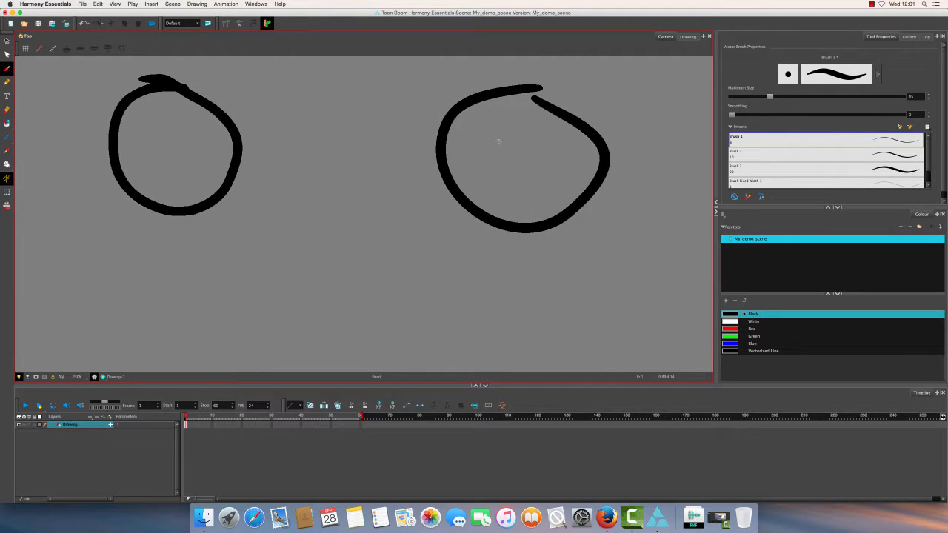
{"action": "key", "text": "1"}
{"action": "key", "text": "1"}
{"action": "key", "text": "1"}
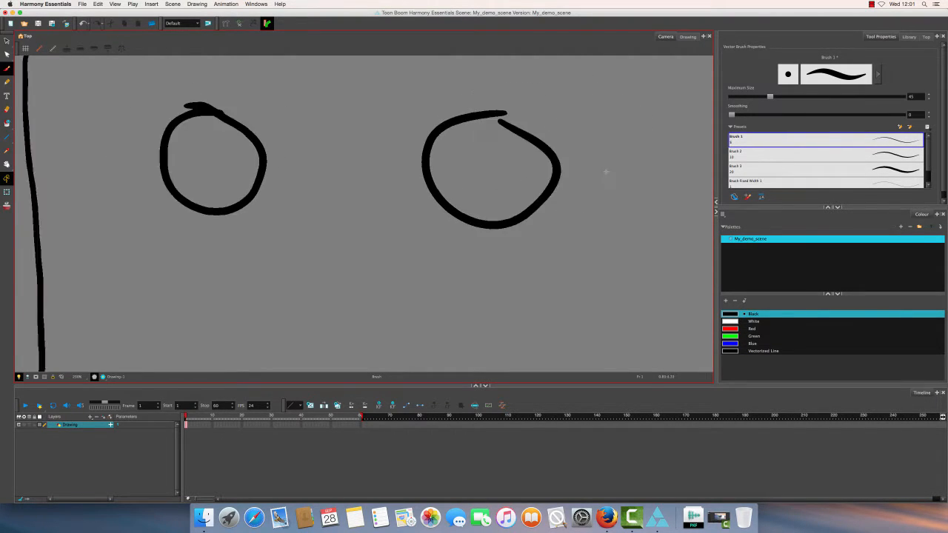
{"action": "mouse_move", "coordinate": [631, 183]}
{"action": "left_mouse_down"}
{"action": "mouse_move", "coordinate": [515, 193]}
{"action": "mouse_move", "coordinate": [565, 194]}
{"action": "left_mouse_up"}
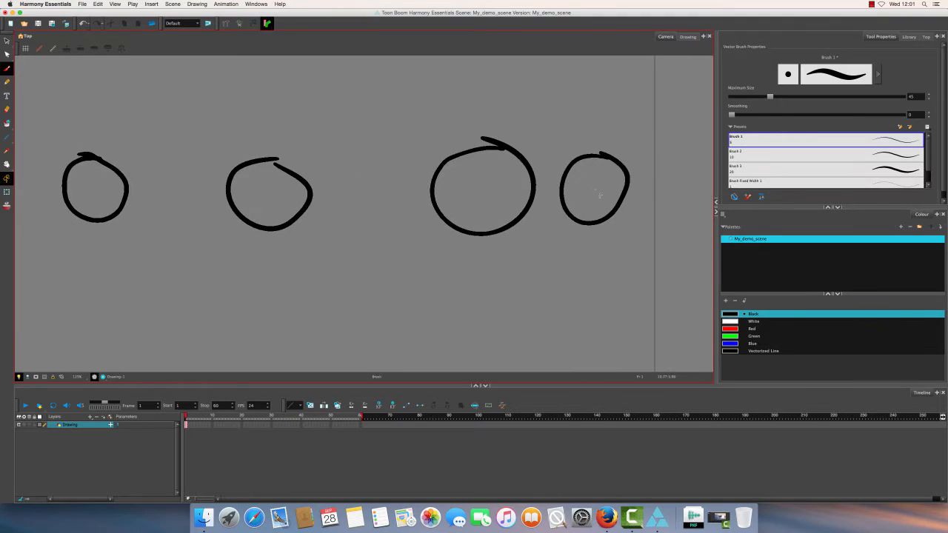
{"action": "key", "text": "1"}
{"action": "key", "text": "1"}
{"action": "left_click_drag", "start_coordinate": [445, 205], "coordinate": [554, 199]}
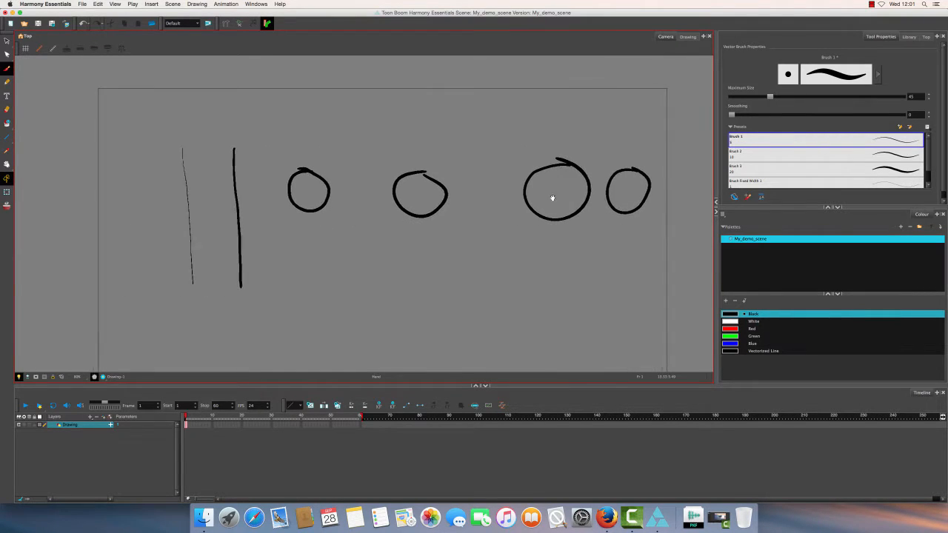
Draw three wavy strokes beneath the second circle using the Brush 2 preset at size 10
{"action": "left_click", "coordinate": [875, 156]}
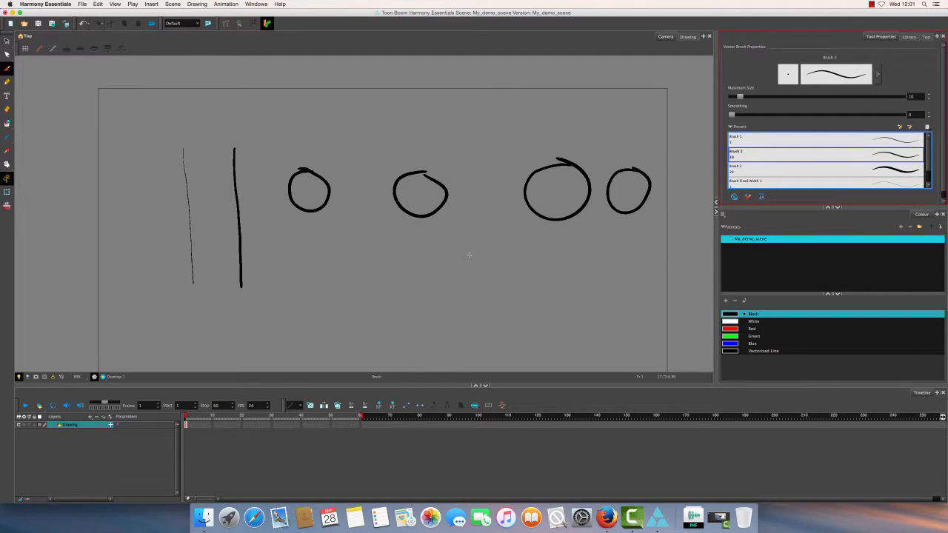
{"action": "key", "text": "2"}
{"action": "mouse_move", "coordinate": [451, 274]}
{"action": "left_mouse_down"}
{"action": "mouse_move", "coordinate": [562, 288]}
{"action": "mouse_move", "coordinate": [606, 265]}
{"action": "left_mouse_up"}
{"action": "key", "text": "2"}
{"action": "key", "text": "2"}
{"action": "mouse_move", "coordinate": [486, 255]}
{"action": "left_mouse_down"}
{"action": "mouse_move", "coordinate": [511, 269]}
{"action": "mouse_move", "coordinate": [613, 262]}
{"action": "mouse_move", "coordinate": [569, 266]}
{"action": "mouse_move", "coordinate": [610, 247]}
{"action": "mouse_move", "coordinate": [650, 210]}
{"action": "left_mouse_up"}
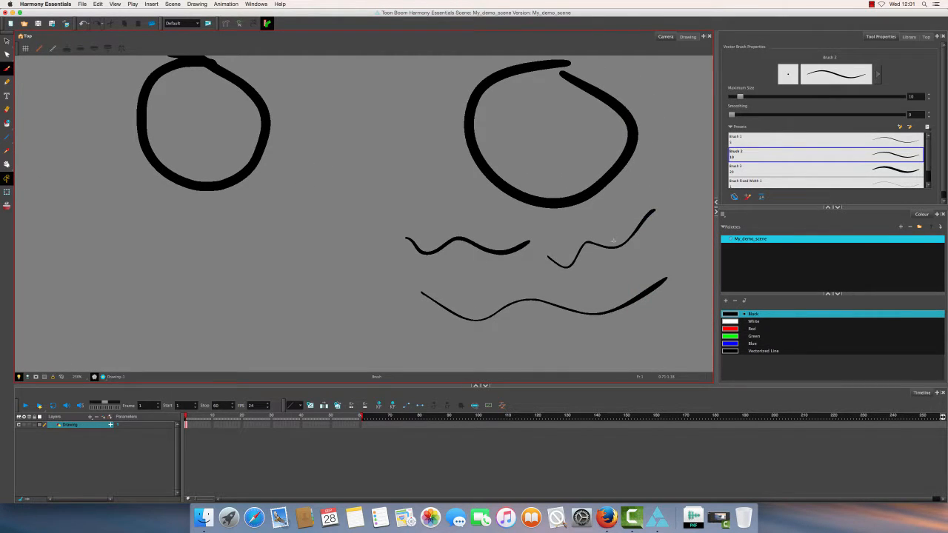
Draw a vertical Pencil line beside the thick brush line, with maximum size 39.4 and smoothing 29.4
{"action": "key", "text": "1"}
{"action": "key", "text": "1"}
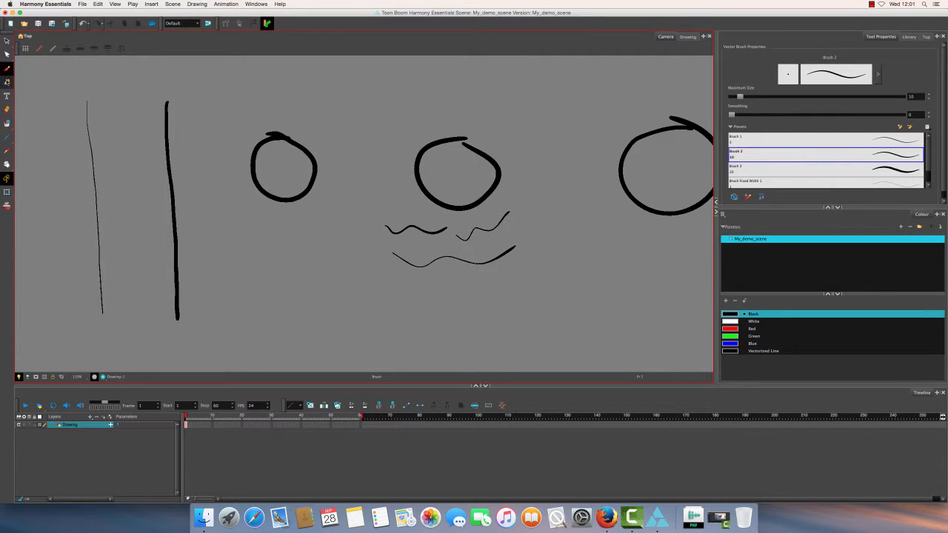
{"action": "left_click", "coordinate": [7, 82]}
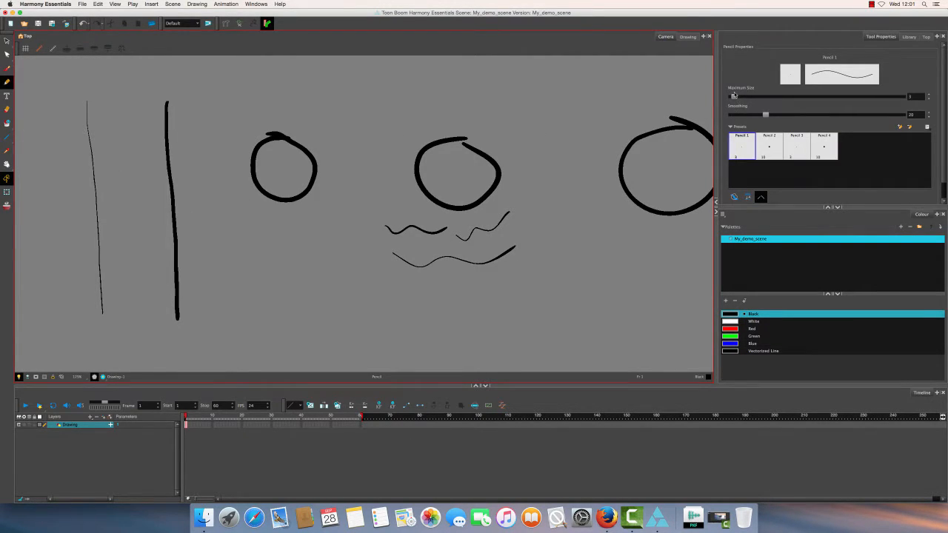
{"action": "left_click_drag", "start_coordinate": [733, 95], "coordinate": [781, 115]}
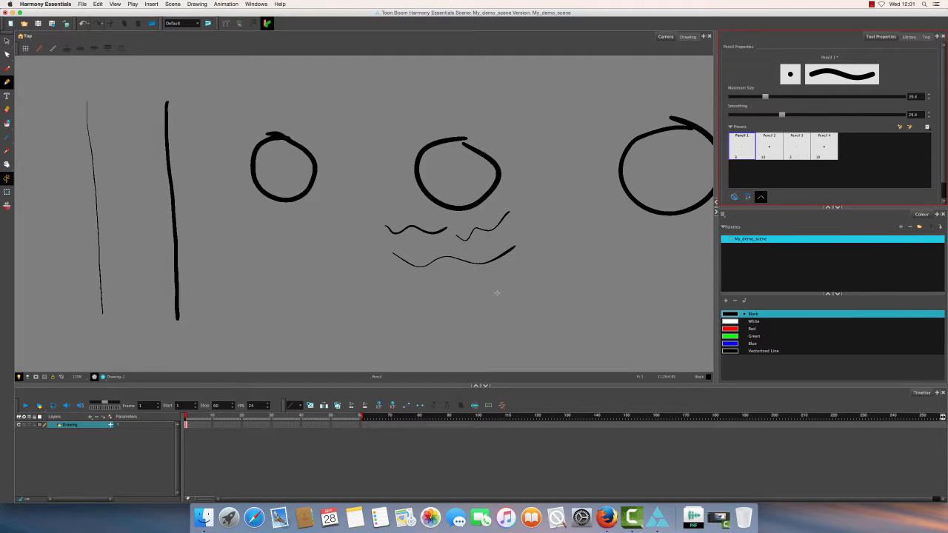
{"action": "left_click_drag", "start_coordinate": [244, 217], "coordinate": [330, 222]}
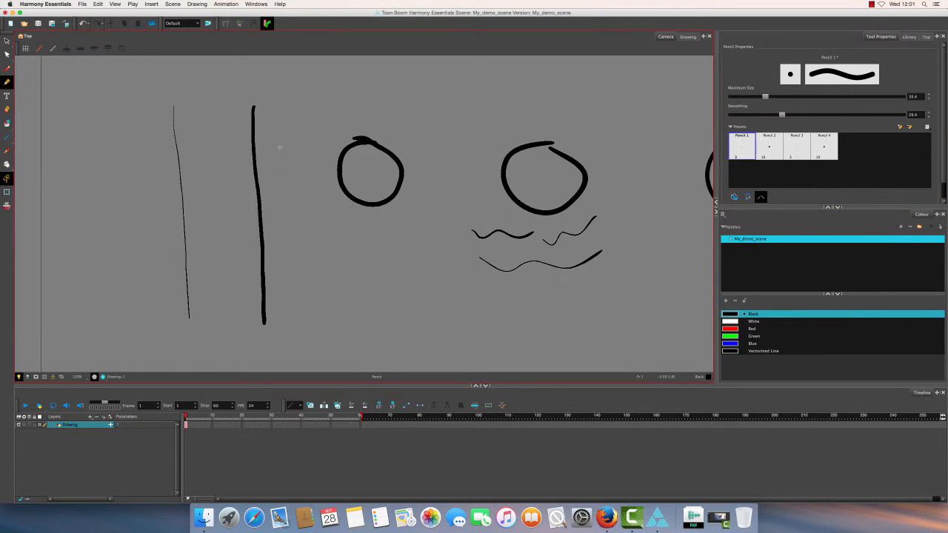
{"action": "left_click_drag", "start_coordinate": [276, 106], "coordinate": [290, 310]}
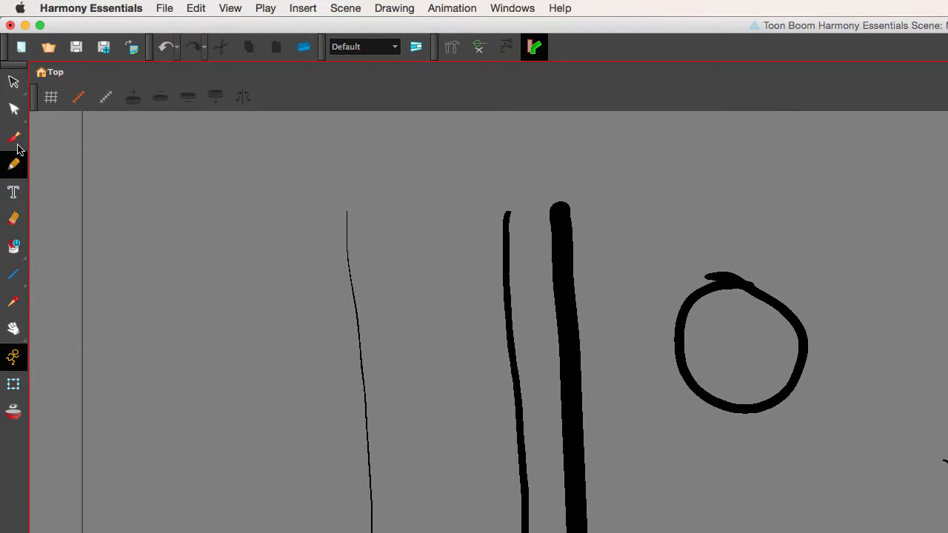
Widen the upper part of the thick brush line with the Contour Editor by pulling contour points outward on both sides
{"action": "left_click", "coordinate": [14, 109]}
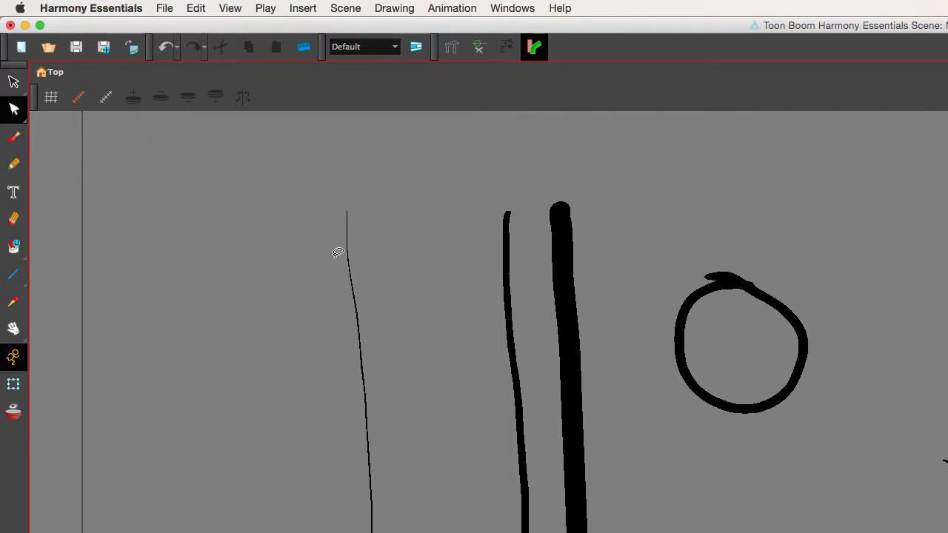
{"action": "left_click", "coordinate": [510, 308]}
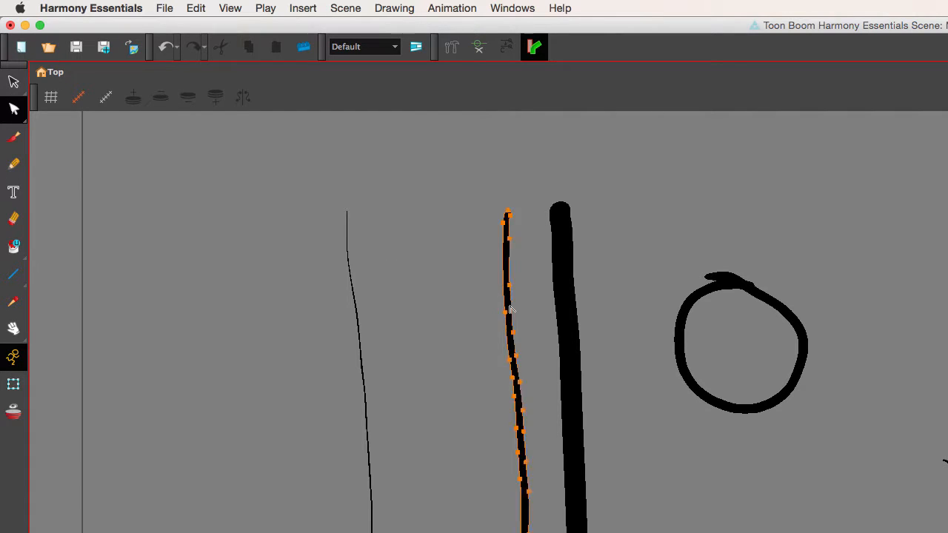
{"action": "key", "text": "2"}
{"action": "key", "text": "2"}
{"action": "key", "text": "2"}
{"action": "key", "text": "space"}
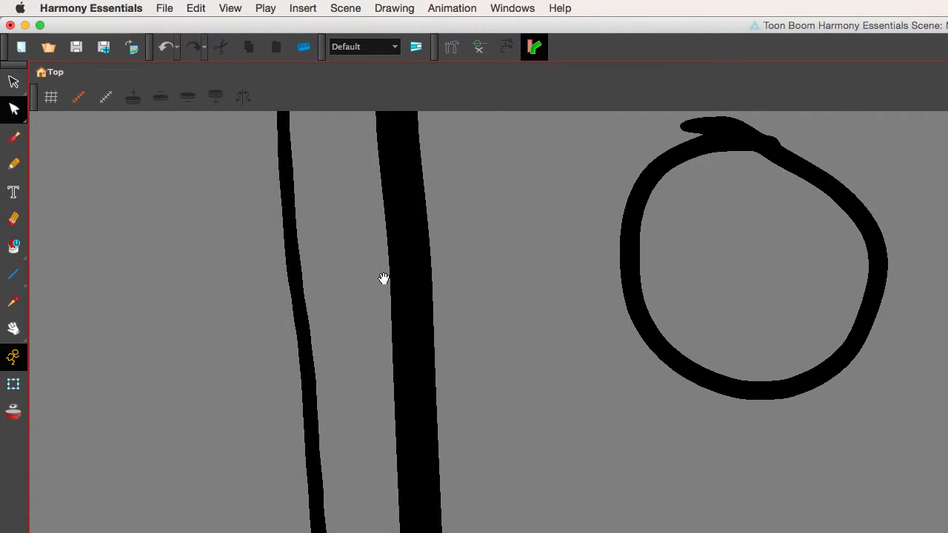
{"action": "left_click_drag", "start_coordinate": [384, 279], "coordinate": [665, 432]}
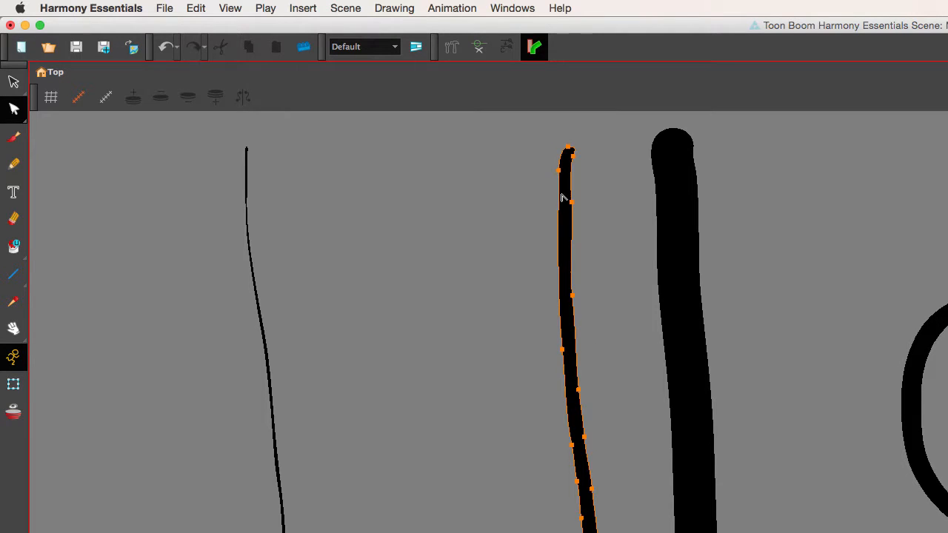
{"action": "left_click_drag", "start_coordinate": [560, 175], "coordinate": [530, 173]}
{"action": "left_click_drag", "start_coordinate": [576, 207], "coordinate": [592, 211]}
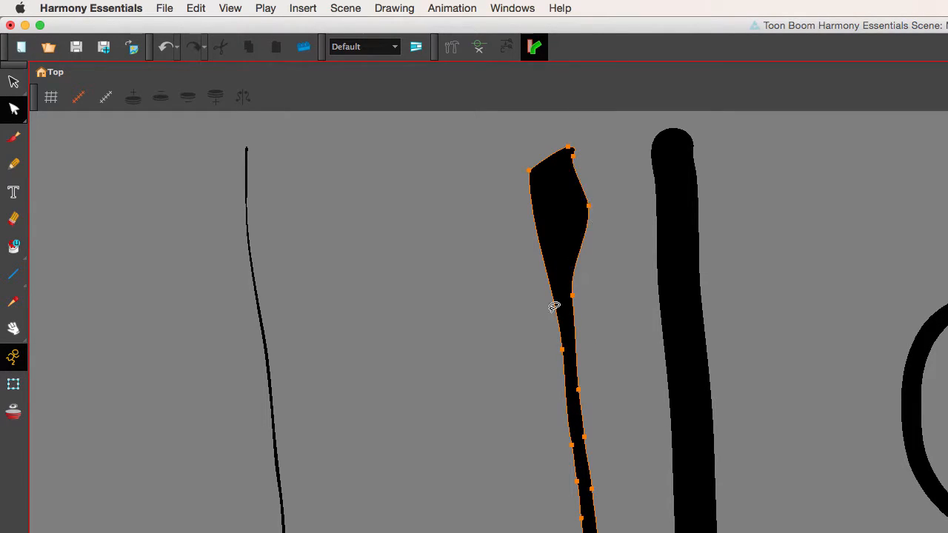
{"action": "left_click_drag", "start_coordinate": [556, 354], "coordinate": [523, 349]}
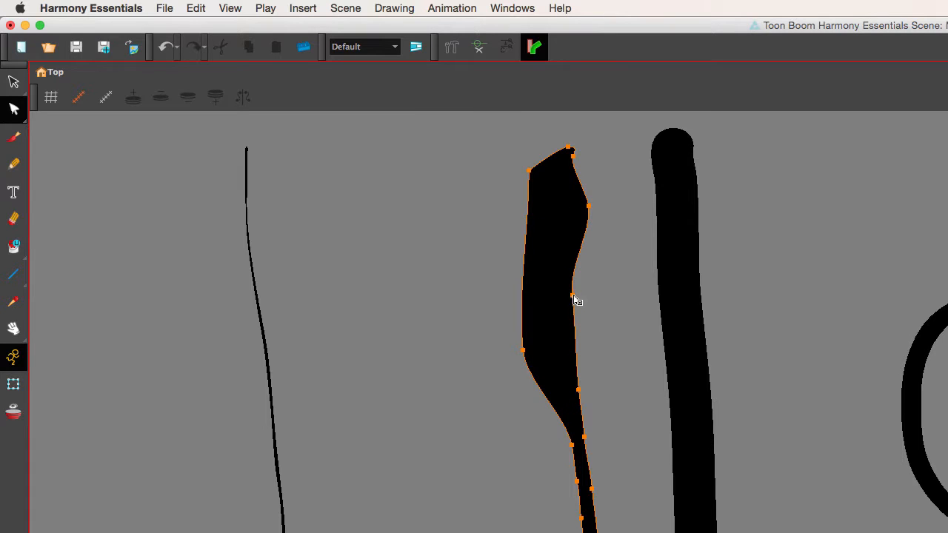
{"action": "left_click_drag", "start_coordinate": [576, 301], "coordinate": [588, 300]}
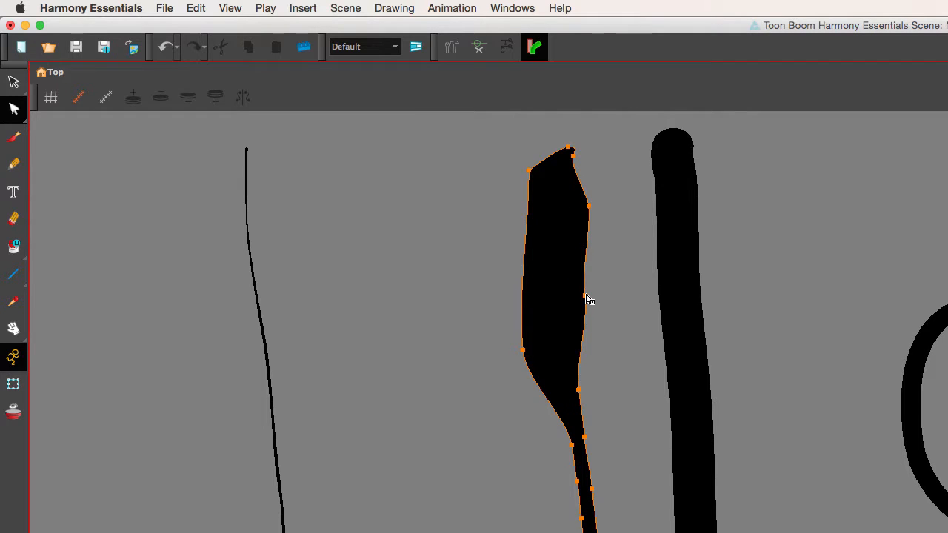
Bend the pencil line by moving its centre-line points sideways and its top end up and outward
{"action": "left_click", "coordinate": [677, 274]}
{"action": "left_click_drag", "start_coordinate": [681, 299], "coordinate": [725, 303]}
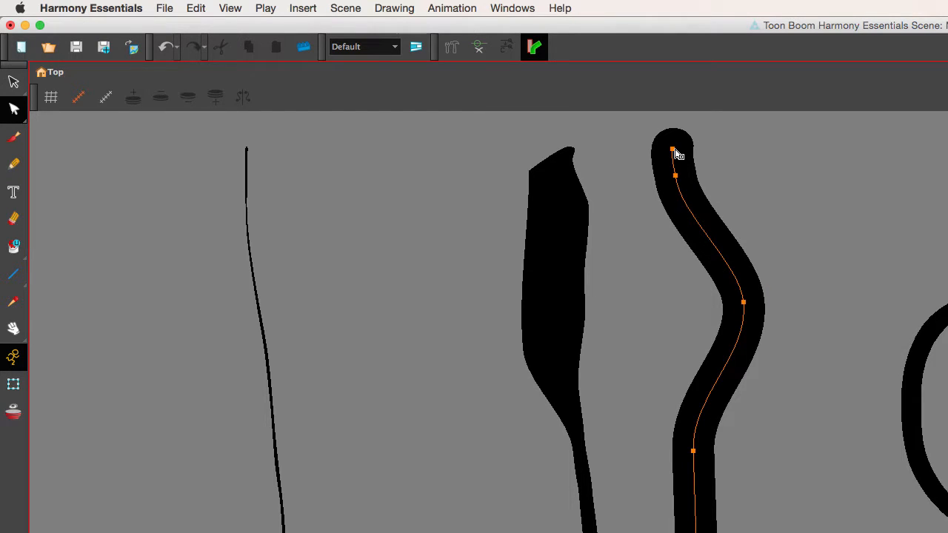
{"action": "left_click_drag", "start_coordinate": [673, 149], "coordinate": [748, 137]}
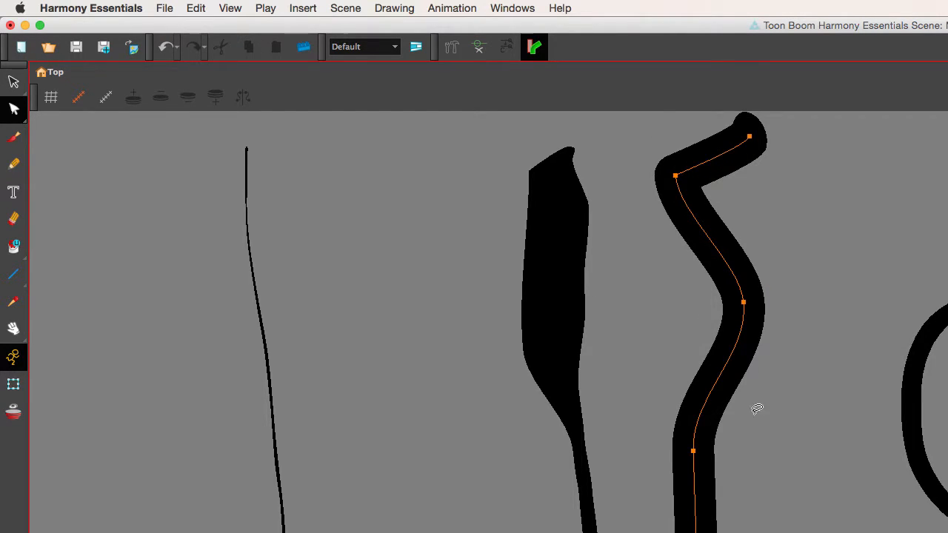
{"action": "key", "text": "space"}
{"action": "left_click_drag", "start_coordinate": [765, 416], "coordinate": [766, 334]}
{"action": "left_click_drag", "start_coordinate": [695, 372], "coordinate": [768, 397]}
{"action": "key", "text": "space"}
{"action": "left_click_drag", "start_coordinate": [671, 389], "coordinate": [693, 433]}
Bulge the brush line further down by pulling more of its contour points outward on both sides
{"action": "left_click", "coordinate": [582, 274]}
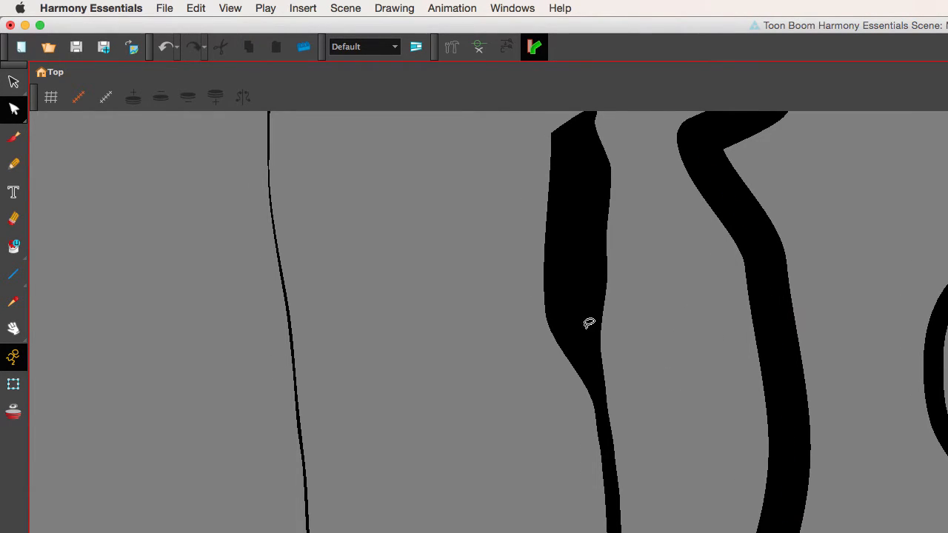
{"action": "left_click", "coordinate": [550, 201]}
{"action": "left_click_drag", "start_coordinate": [547, 316], "coordinate": [501, 319]}
{"action": "left_click_drag", "start_coordinate": [595, 412], "coordinate": [483, 419]}
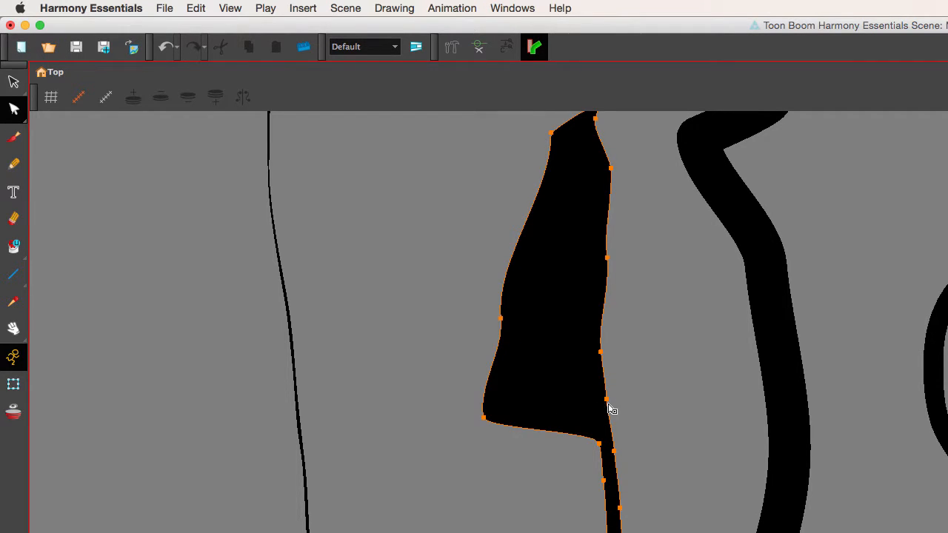
{"action": "left_click_drag", "start_coordinate": [607, 401], "coordinate": [649, 403]}
{"action": "left_click_drag", "start_coordinate": [600, 449], "coordinate": [551, 457]}
{"action": "left_click_drag", "start_coordinate": [448, 370], "coordinate": [448, 372]}
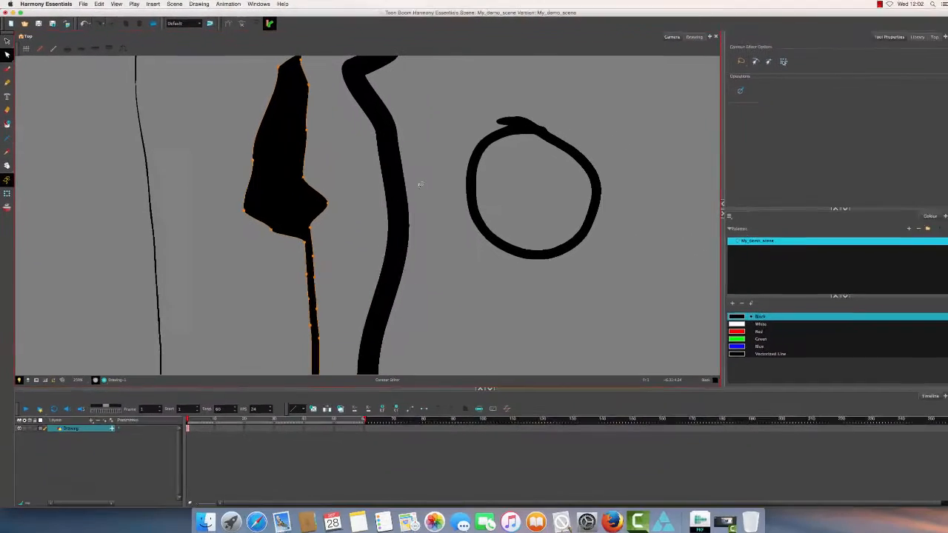
Distort the first circle's inner contour by pulling its upper points in toward the centre
{"action": "left_click", "coordinate": [842, 213]}
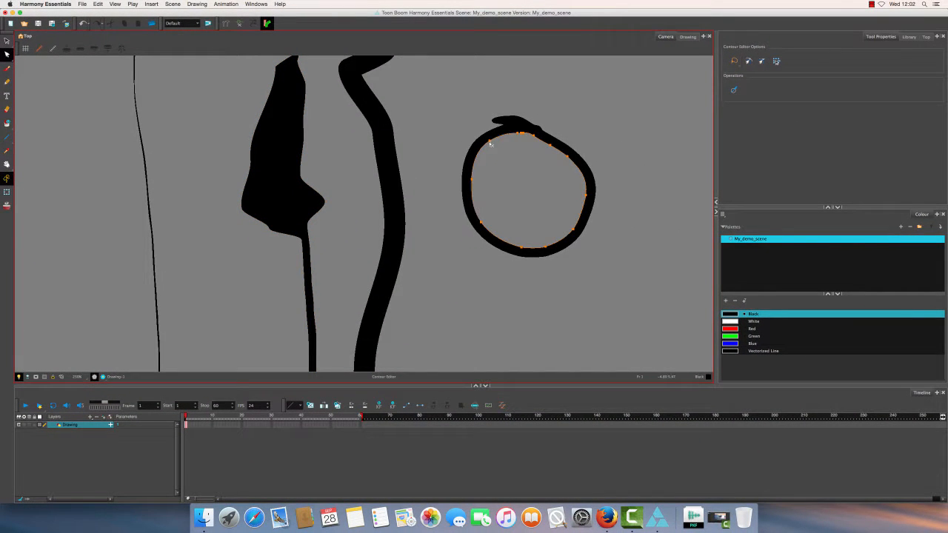
{"action": "left_click_drag", "start_coordinate": [489, 143], "coordinate": [510, 171]}
{"action": "left_click_drag", "start_coordinate": [520, 136], "coordinate": [552, 184]}
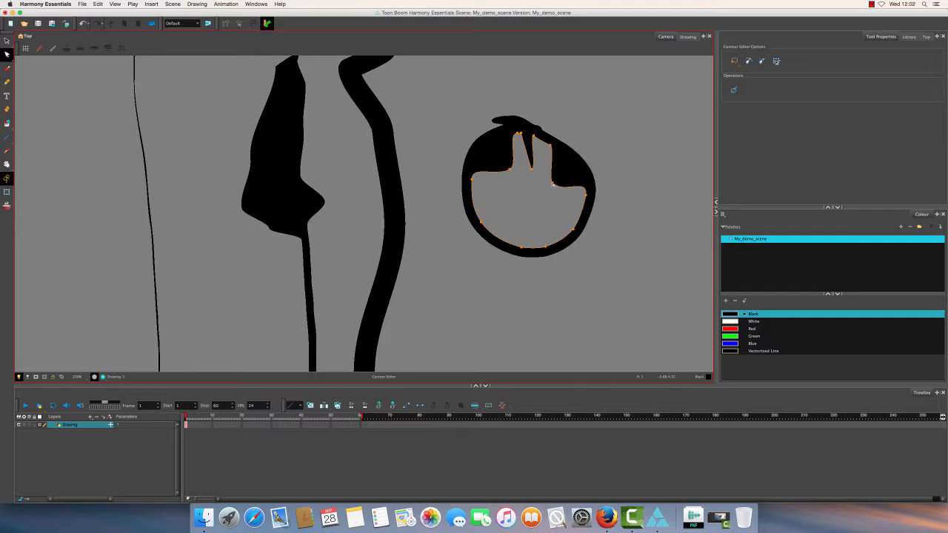
Extend the top end of the pencil line farther sideways toward the first circle with the Contour Editor
{"action": "left_click", "coordinate": [5, 70]}
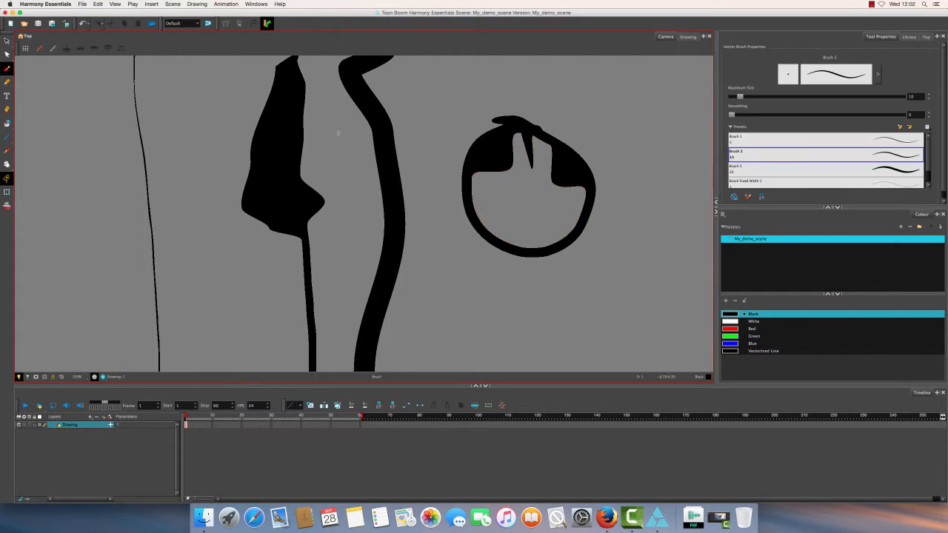
{"action": "left_click", "coordinate": [7, 56]}
{"action": "left_click_drag", "start_coordinate": [385, 124], "coordinate": [387, 170]}
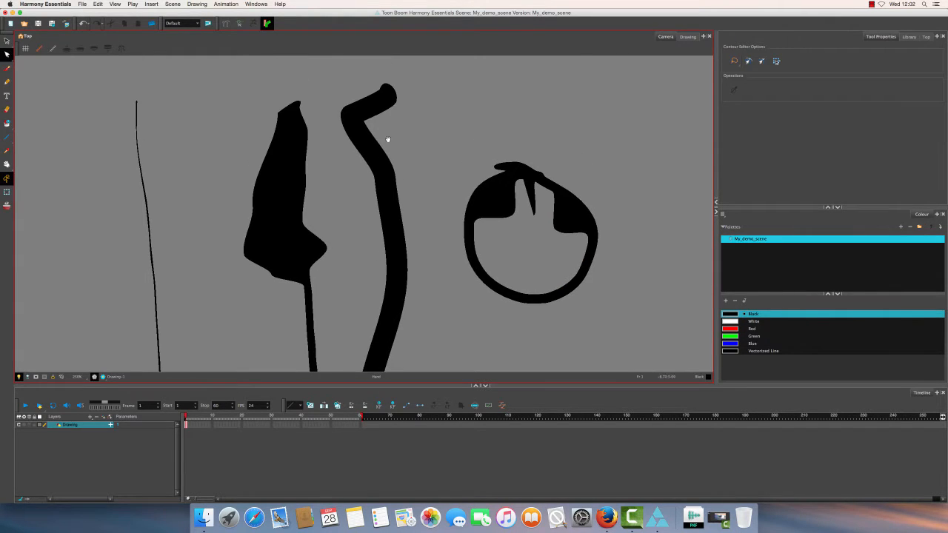
{"action": "left_click", "coordinate": [388, 99]}
{"action": "left_click_drag", "start_coordinate": [395, 92], "coordinate": [476, 99]}
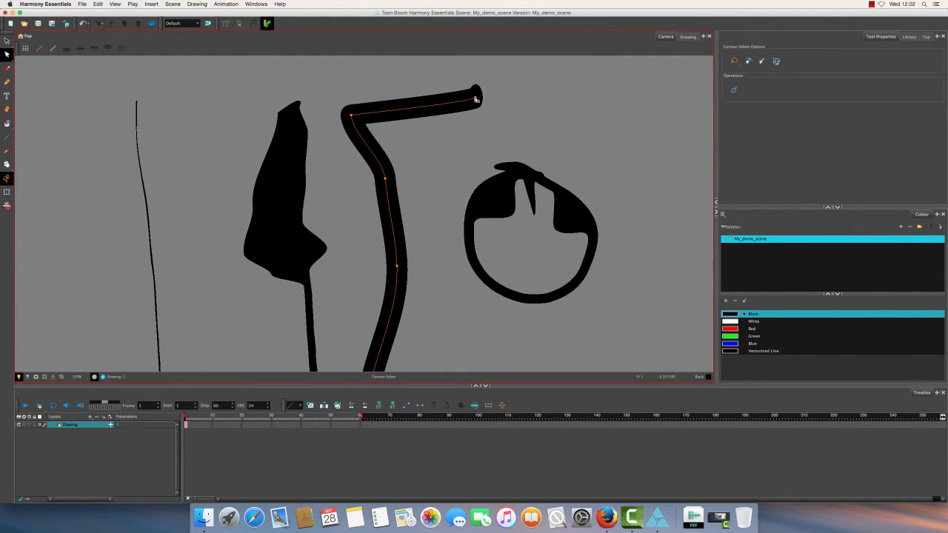
Pull the lower contour points of the brush line's bulge downward to lengthen the shape
{"action": "left_click", "coordinate": [283, 185]}
{"action": "left_click", "coordinate": [281, 270]}
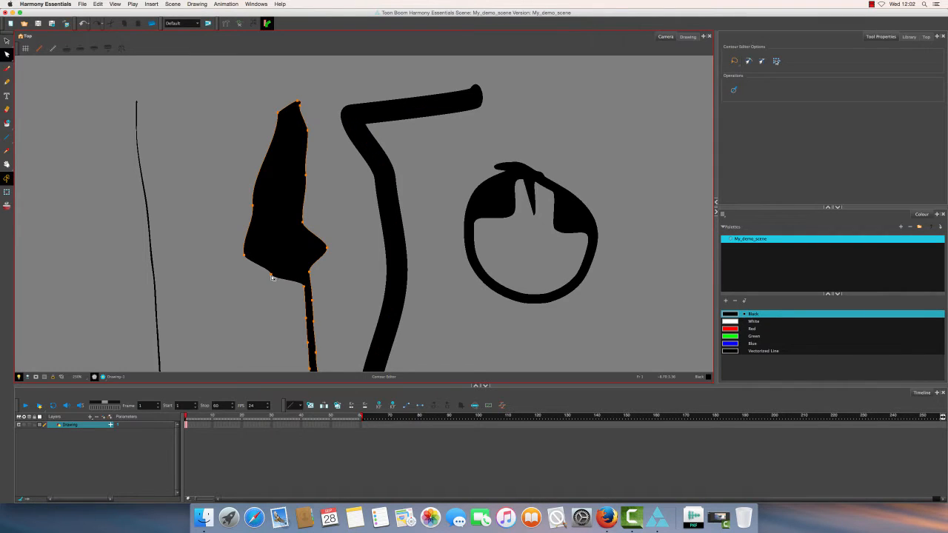
{"action": "mouse_move", "coordinate": [273, 277]}
{"action": "left_mouse_down"}
{"action": "mouse_move", "coordinate": [254, 283]}
{"action": "mouse_move", "coordinate": [288, 301]}
{"action": "left_mouse_up"}
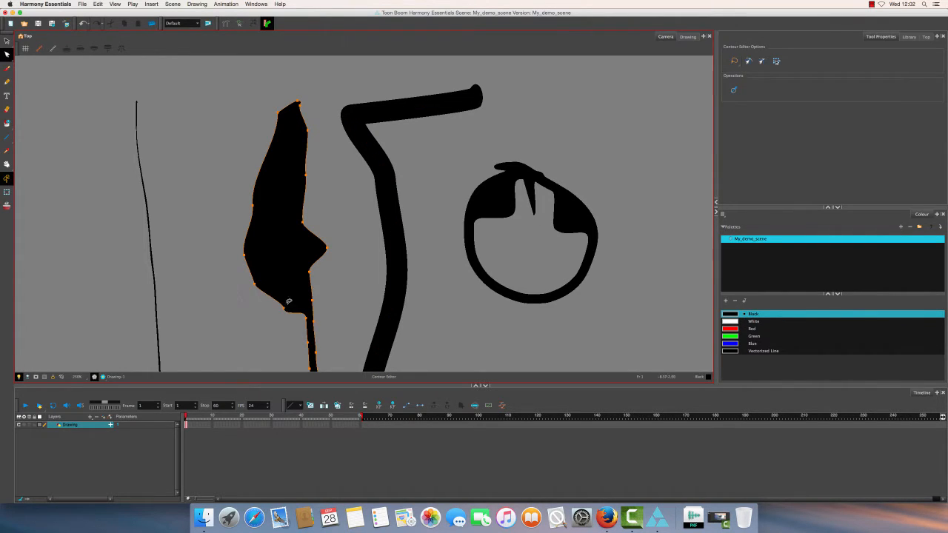
Move the bulging brush line slightly upward and toward the thin line with the Select tool, then deselect it
{"action": "key", "text": "1"}
{"action": "key", "text": "1"}
{"action": "key", "text": "1"}
{"action": "key", "text": "1"}
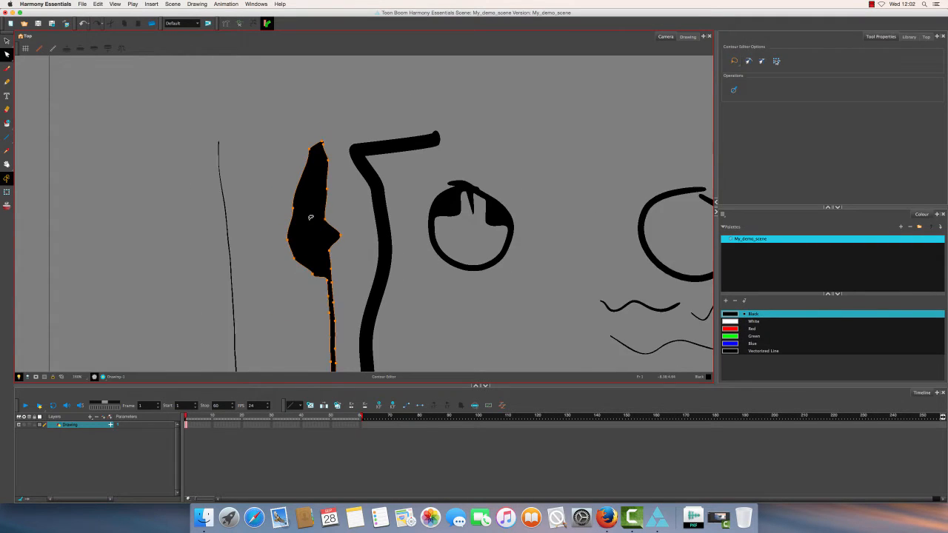
{"action": "key", "text": "space"}
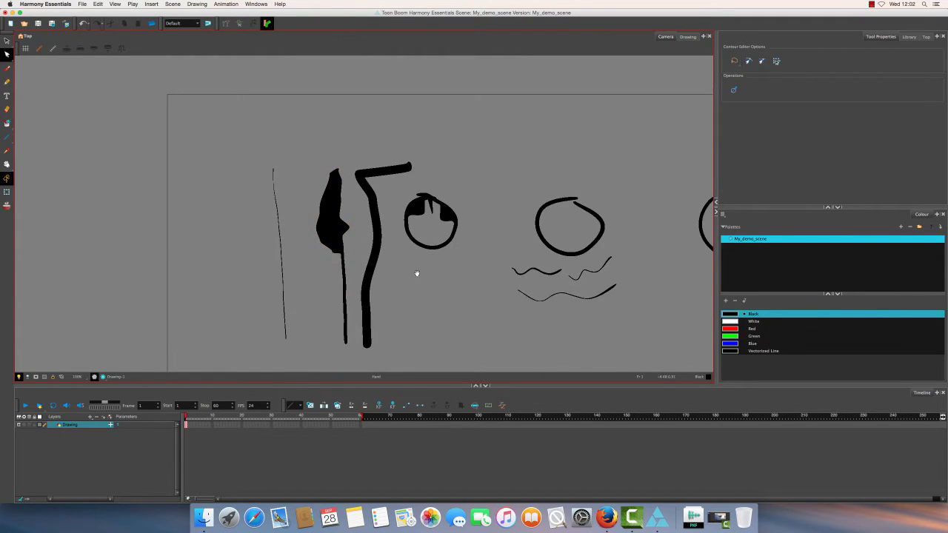
{"action": "left_click_drag", "start_coordinate": [417, 273], "coordinate": [377, 247]}
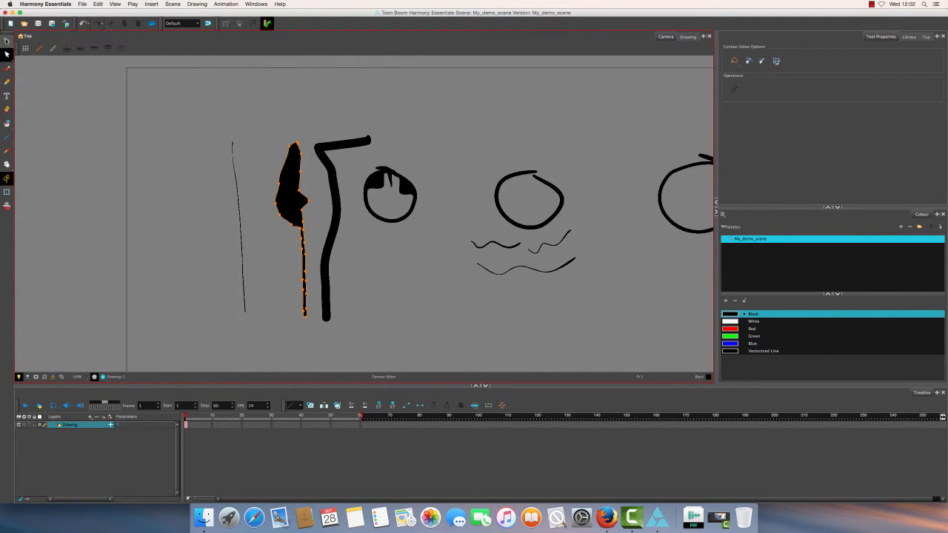
{"action": "left_click", "coordinate": [7, 40]}
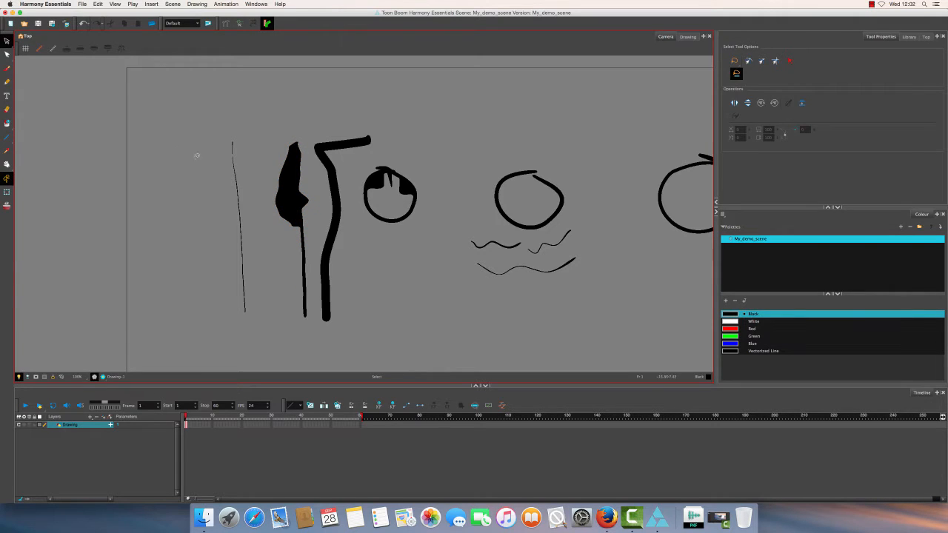
{"action": "left_click", "coordinate": [286, 183]}
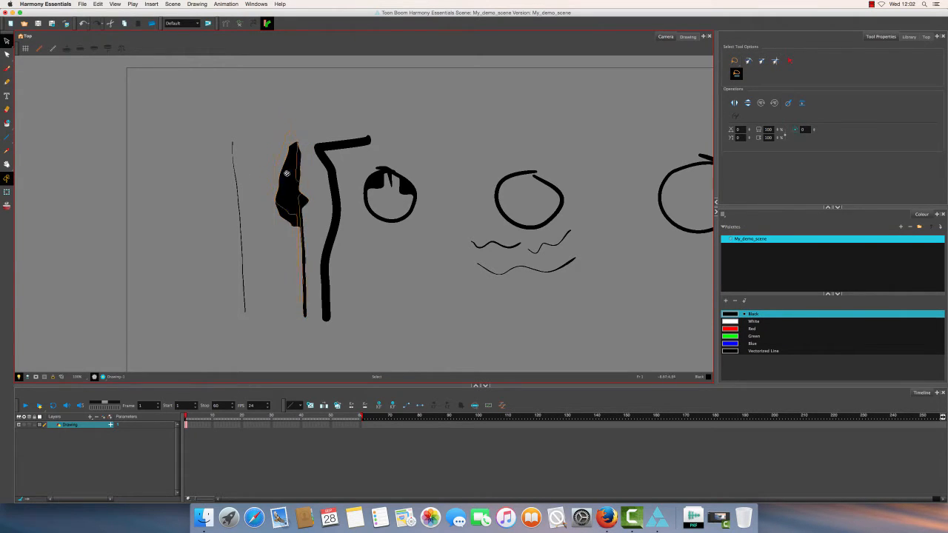
{"action": "left_click_drag", "start_coordinate": [292, 197], "coordinate": [276, 148]}
{"action": "key", "text": "super+z"}
{"action": "left_click", "coordinate": [267, 130]}
{"action": "mouse_move", "coordinate": [270, 125]}
{"action": "left_mouse_down"}
{"action": "mouse_move", "coordinate": [285, 197]}
{"action": "mouse_move", "coordinate": [296, 128]}
{"action": "mouse_move", "coordinate": [268, 117]}
{"action": "mouse_move", "coordinate": [279, 114]}
{"action": "left_mouse_up"}
{"action": "left_click_drag", "start_coordinate": [287, 164], "coordinate": [282, 150]}
{"action": "left_click", "coordinate": [241, 106]}
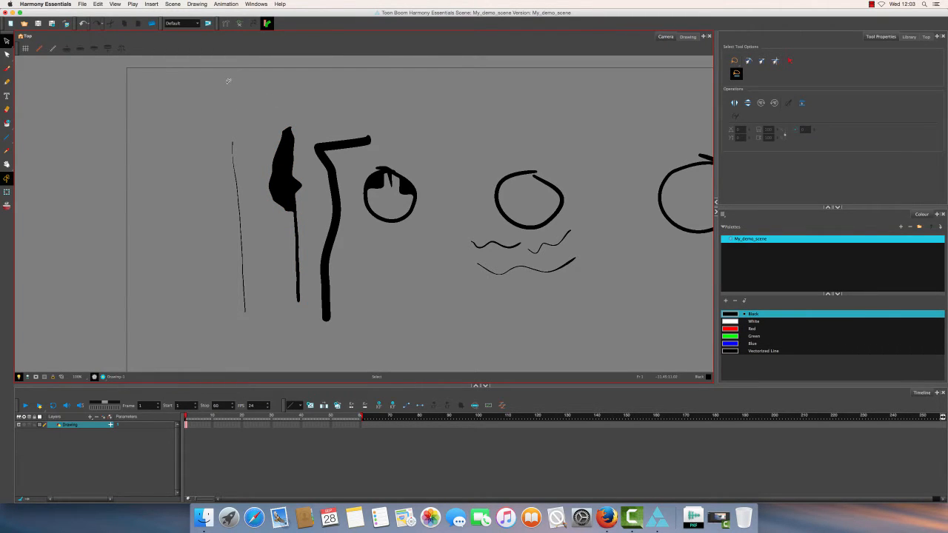
Select the bulging brush line and the thick bent pencil line together, move both slightly upward, and deselect them
{"action": "mouse_move", "coordinate": [233, 90]}
{"action": "left_mouse_down"}
{"action": "mouse_move", "coordinate": [260, 158]}
{"action": "mouse_move", "coordinate": [286, 177]}
{"action": "mouse_move", "coordinate": [339, 170]}
{"action": "mouse_move", "coordinate": [349, 154]}
{"action": "mouse_move", "coordinate": [292, 132]}
{"action": "mouse_move", "coordinate": [240, 91]}
{"action": "left_mouse_up"}
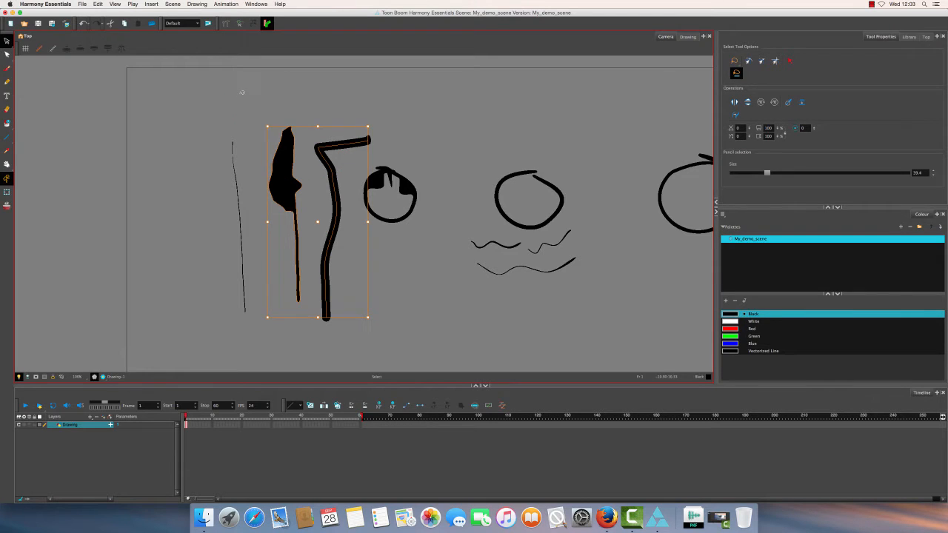
{"action": "left_click_drag", "start_coordinate": [331, 169], "coordinate": [325, 153]}
{"action": "left_click", "coordinate": [457, 179]}
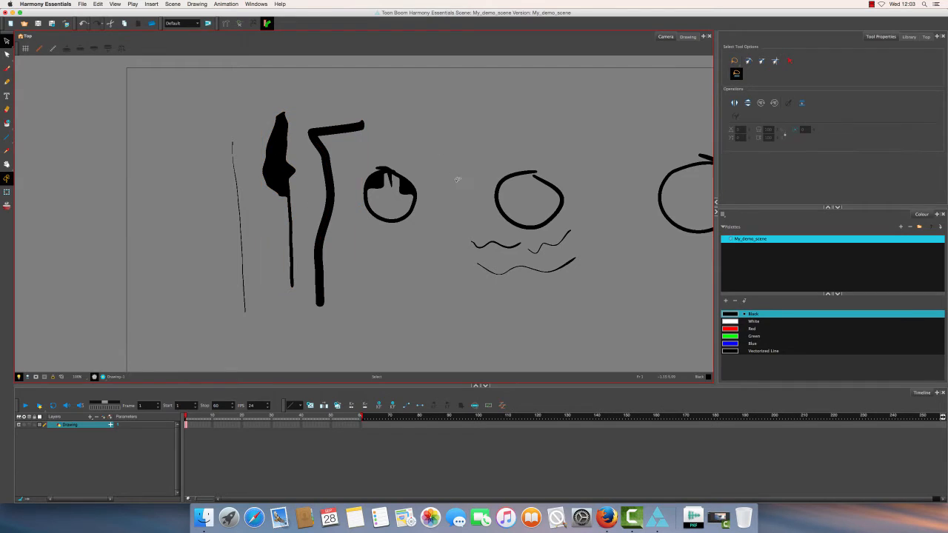
Select the two short wavy lines under the second circle, move them above that circle, and deselect them
{"action": "mouse_move", "coordinate": [466, 189]}
{"action": "left_mouse_down"}
{"action": "mouse_move", "coordinate": [468, 220]}
{"action": "mouse_move", "coordinate": [494, 250]}
{"action": "mouse_move", "coordinate": [536, 257]}
{"action": "mouse_move", "coordinate": [524, 235]}
{"action": "mouse_move", "coordinate": [473, 229]}
{"action": "mouse_move", "coordinate": [483, 150]}
{"action": "left_mouse_up"}
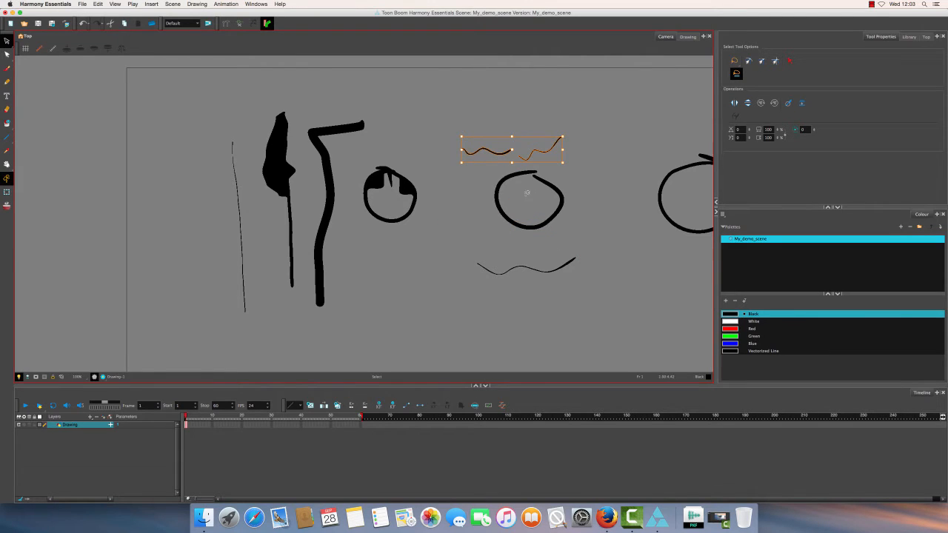
{"action": "left_click_drag", "start_coordinate": [570, 220], "coordinate": [504, 223]}
{"action": "key", "text": "Escape"}
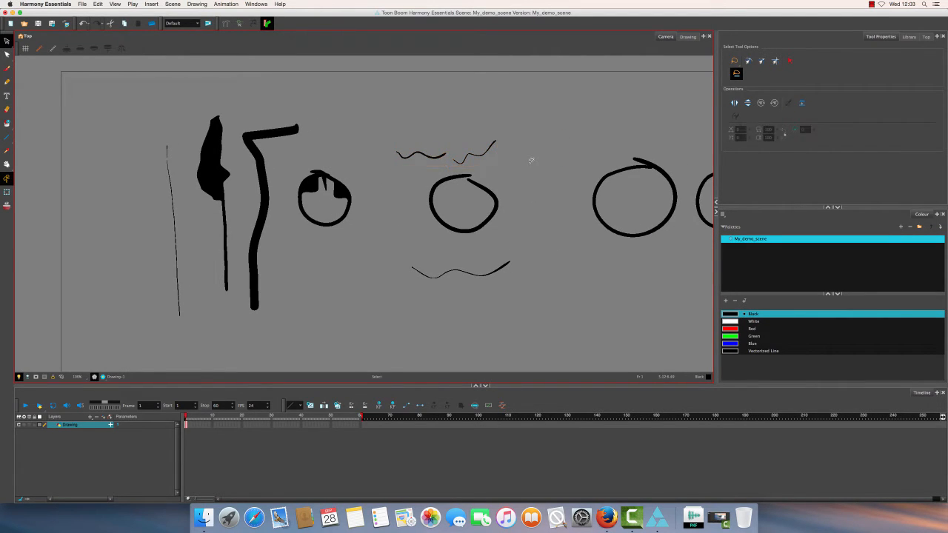
Select the distorted first circle and try the Red, Green, White and Black swatches on its outline, ending with Blue
{"action": "left_click", "coordinate": [7, 122]}
{"action": "left_click", "coordinate": [7, 42]}
{"action": "left_click", "coordinate": [339, 186]}
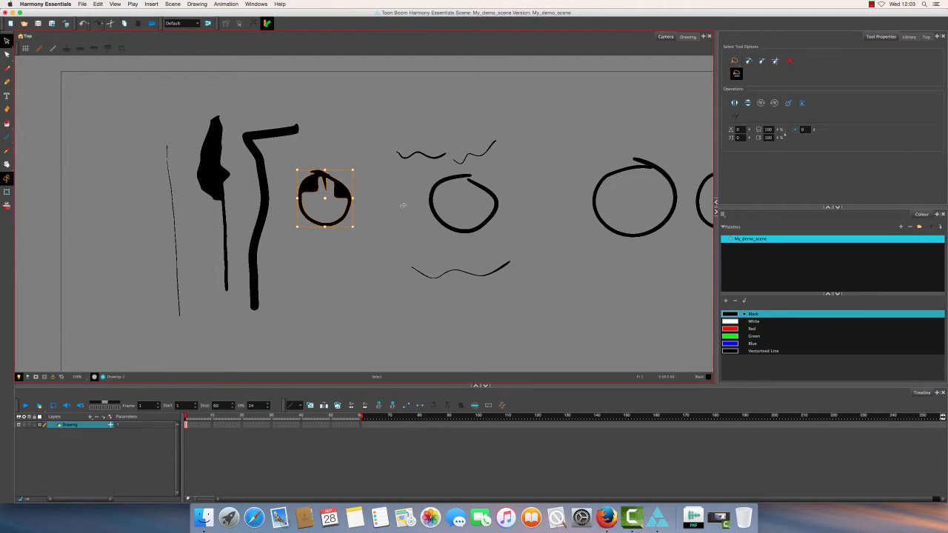
{"action": "left_click", "coordinate": [752, 329]}
{"action": "left_click", "coordinate": [754, 336]}
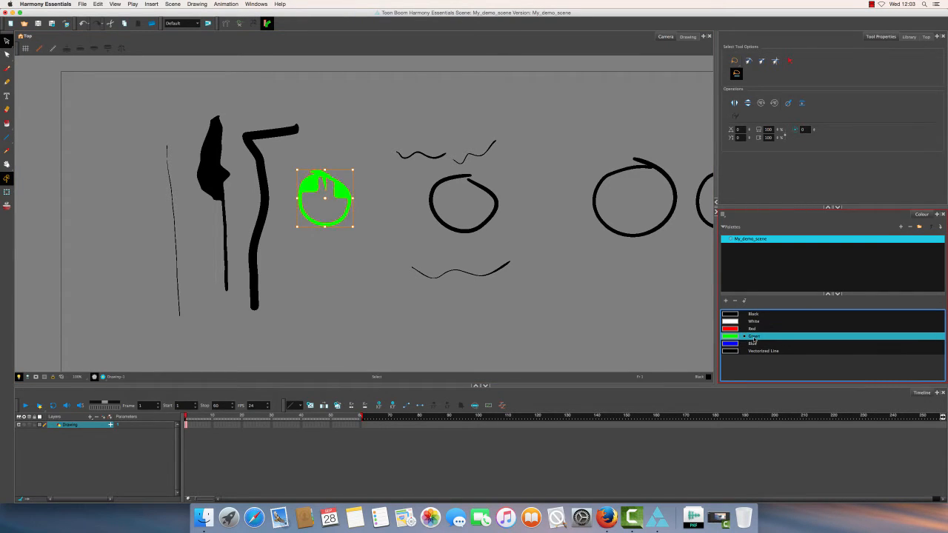
{"action": "left_click", "coordinate": [755, 330]}
{"action": "left_click", "coordinate": [754, 322]}
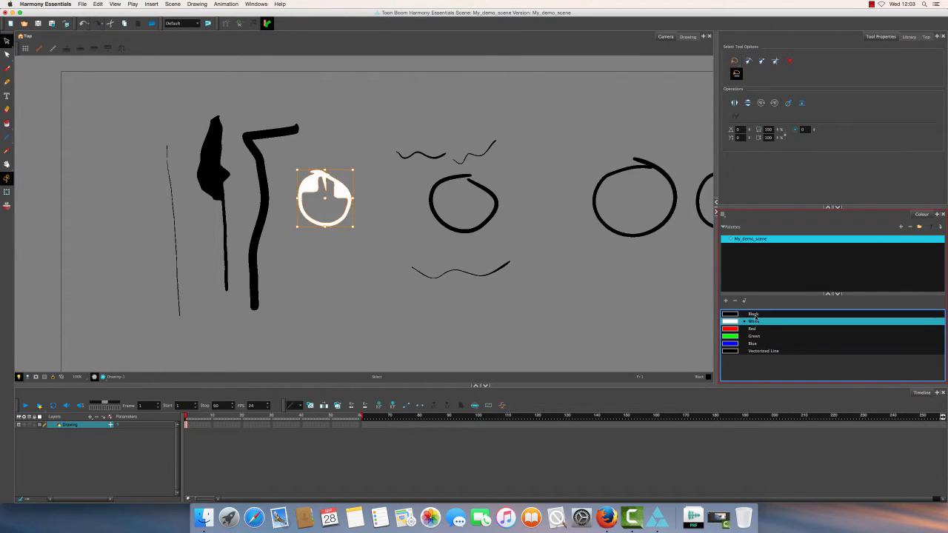
{"action": "left_click", "coordinate": [756, 316]}
{"action": "left_click", "coordinate": [754, 344]}
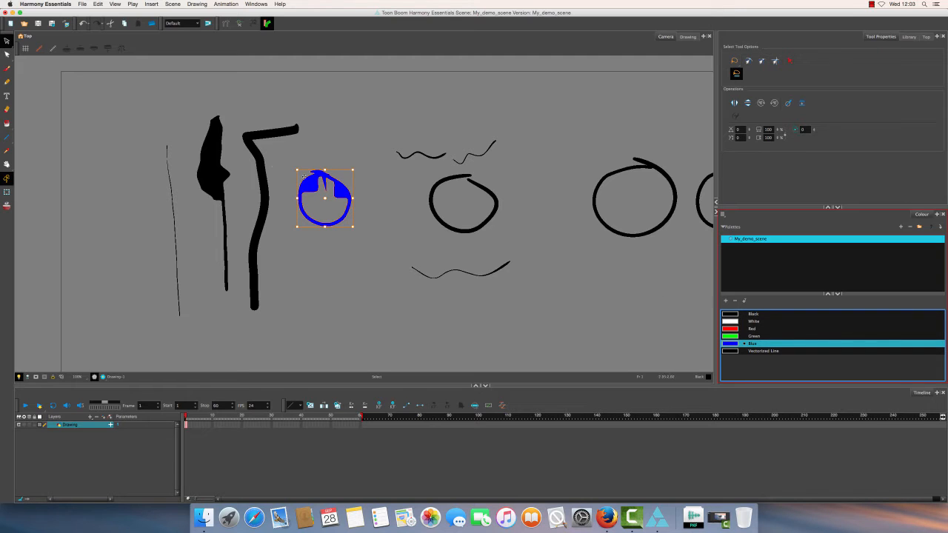
Fill the inside of the blue circle with Red using the Paint tool
{"action": "left_click", "coordinate": [7, 124]}
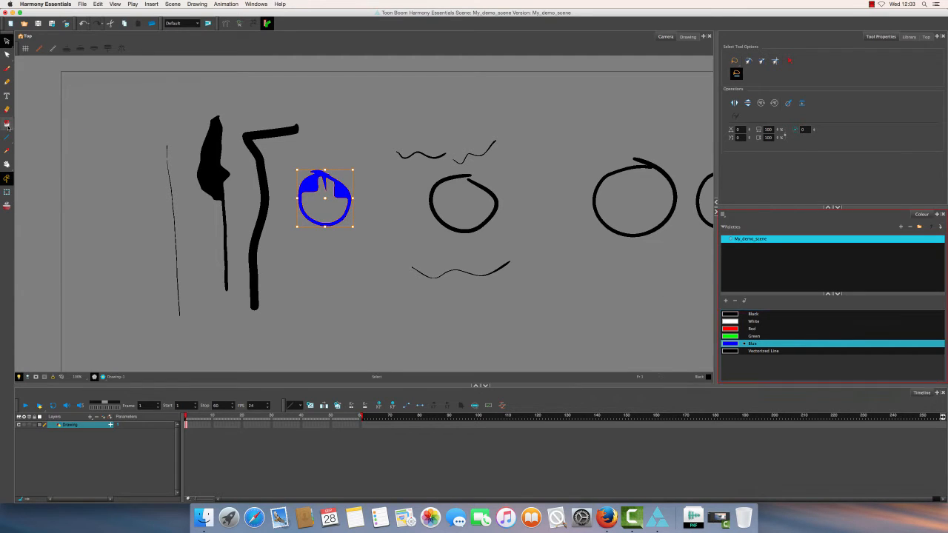
{"action": "left_click", "coordinate": [751, 328]}
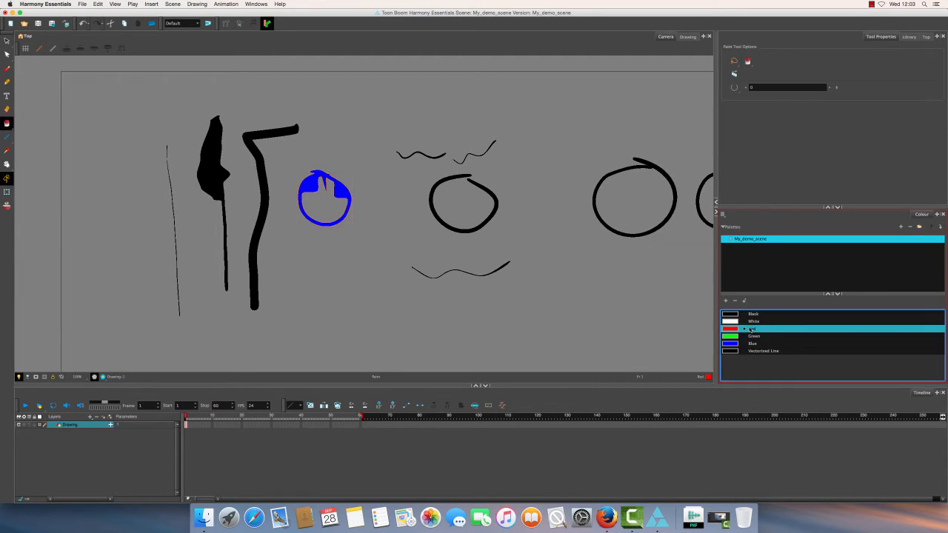
{"action": "left_click", "coordinate": [320, 207]}
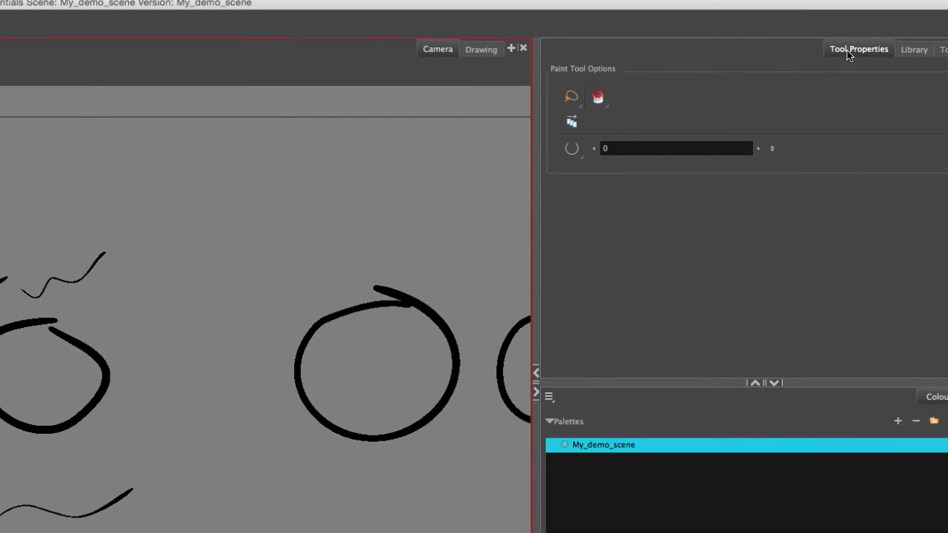
Set the Paint tool's gap option to Close Large Gap and fill the open second circle with Red
{"action": "left_click", "coordinate": [575, 151]}
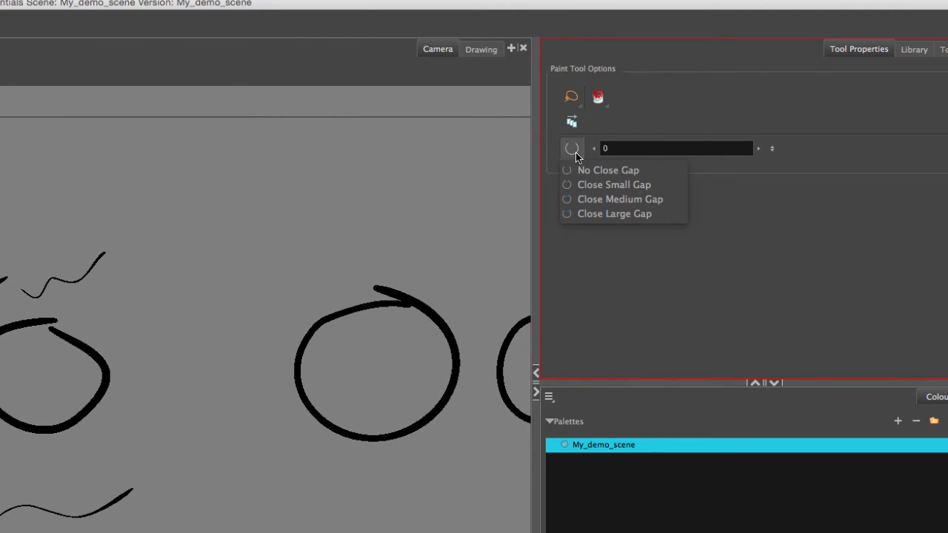
{"action": "left_click", "coordinate": [585, 213]}
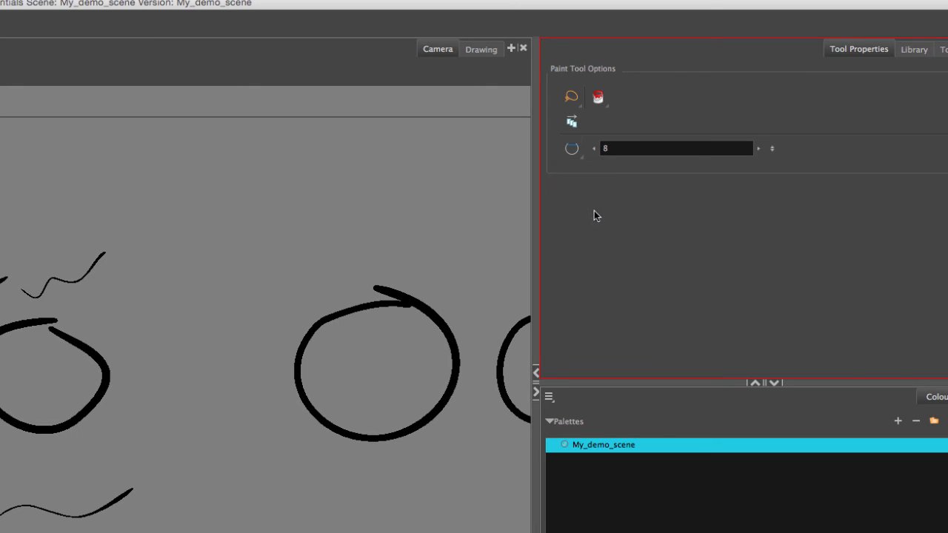
{"action": "left_click", "coordinate": [27, 379]}
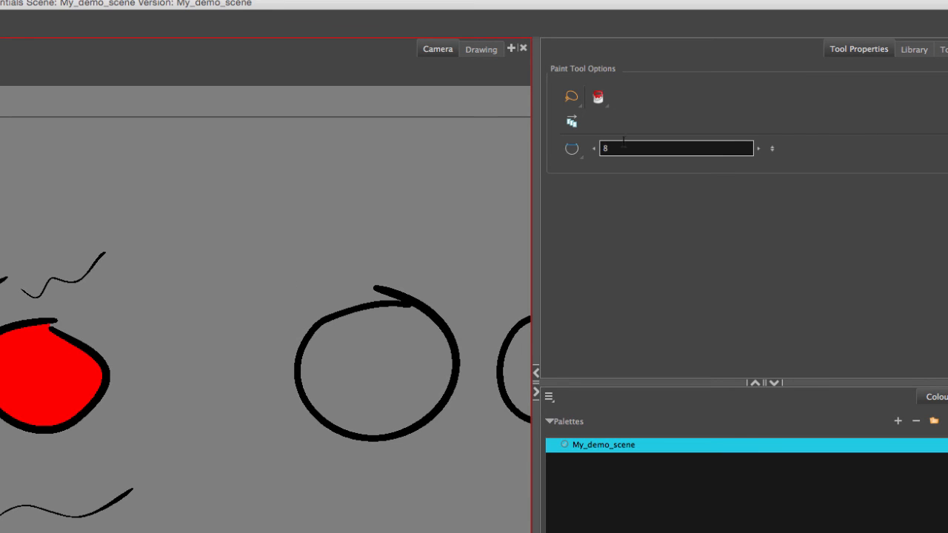
{"action": "left_click_drag", "start_coordinate": [413, 362], "coordinate": [127, 325]}
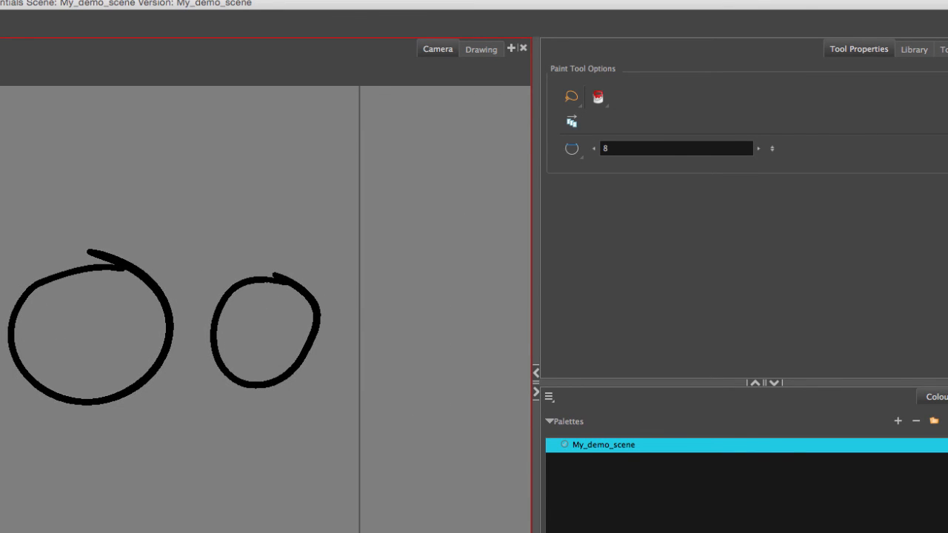
{"action": "left_click_drag", "start_coordinate": [0, 313], "coordinate": [7, 295]}
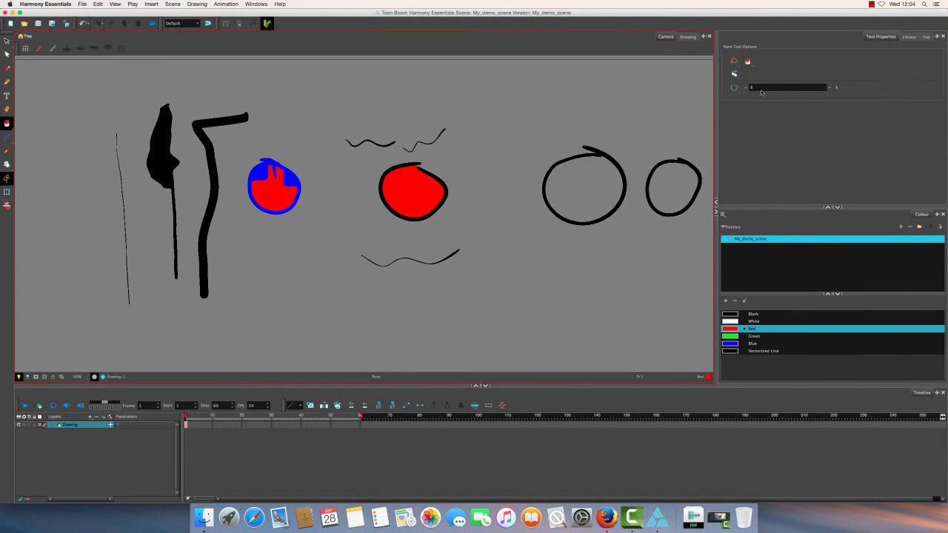